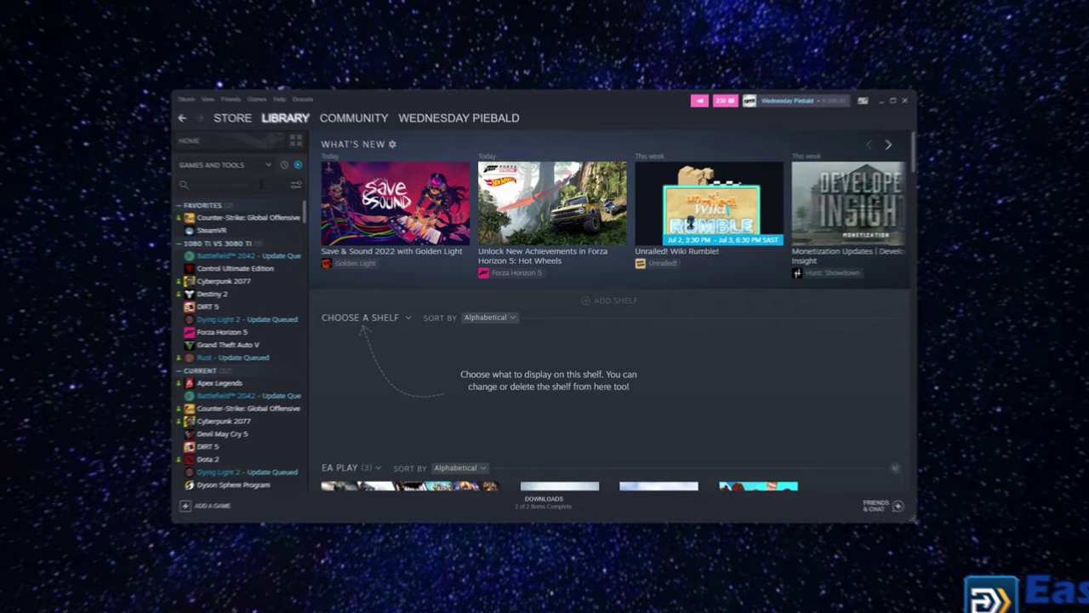
Open the Local Files properties of The Survivalists from the game library
{"action": "left_click", "coordinate": [318, 303]}
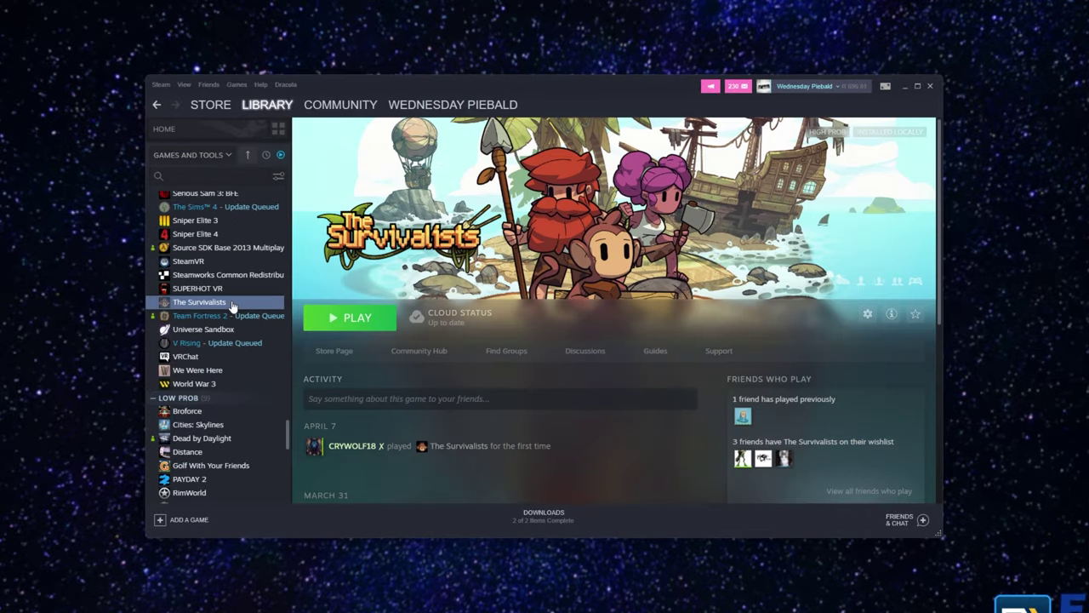
{"action": "right_click", "coordinate": [255, 311]}
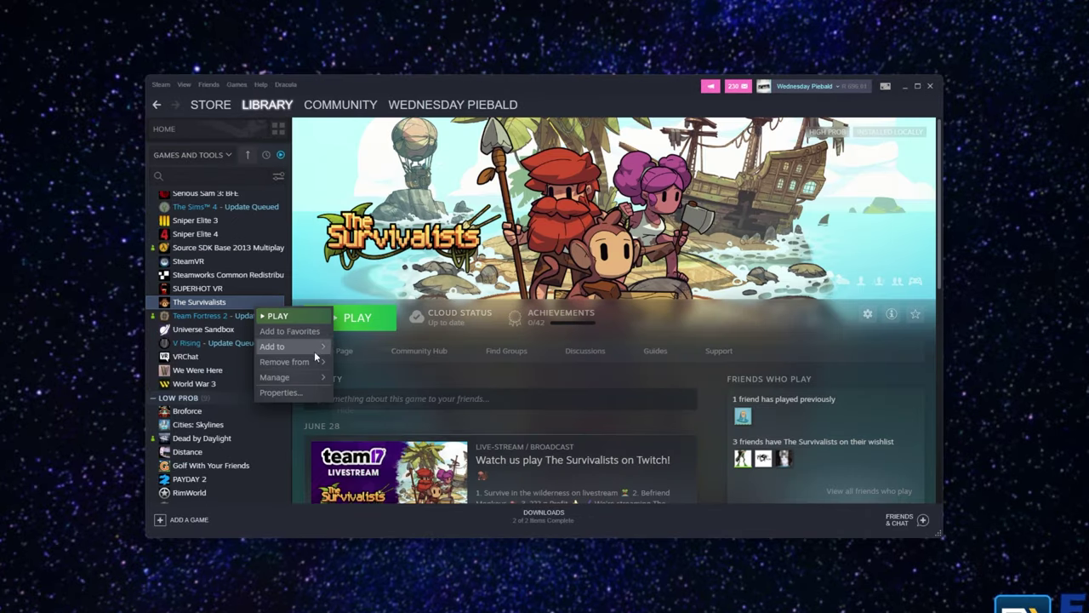
{"action": "left_click", "coordinate": [280, 393]}
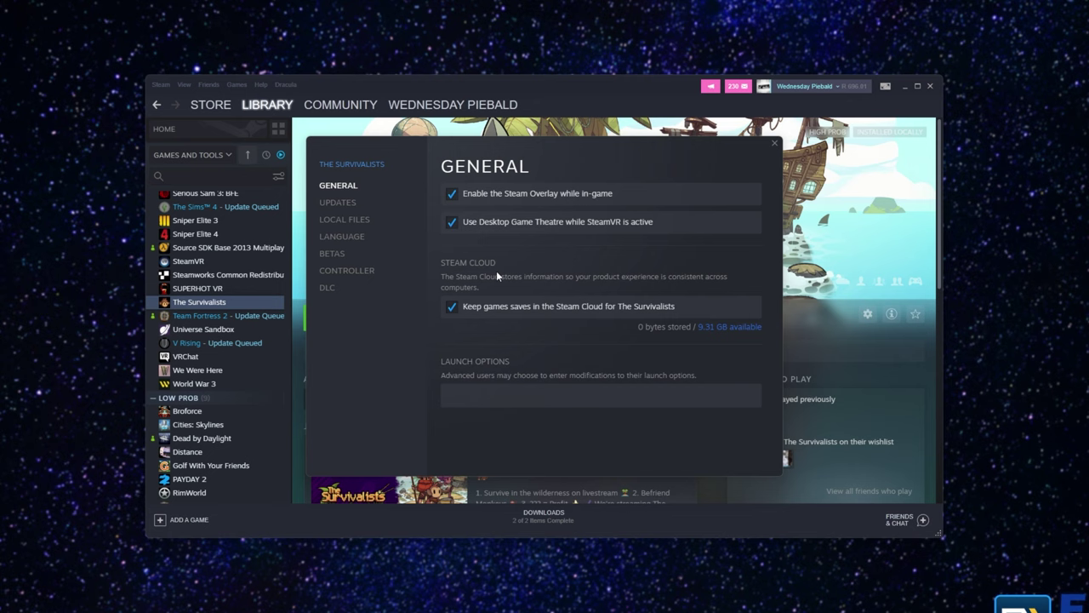
{"action": "left_click", "coordinate": [361, 221]}
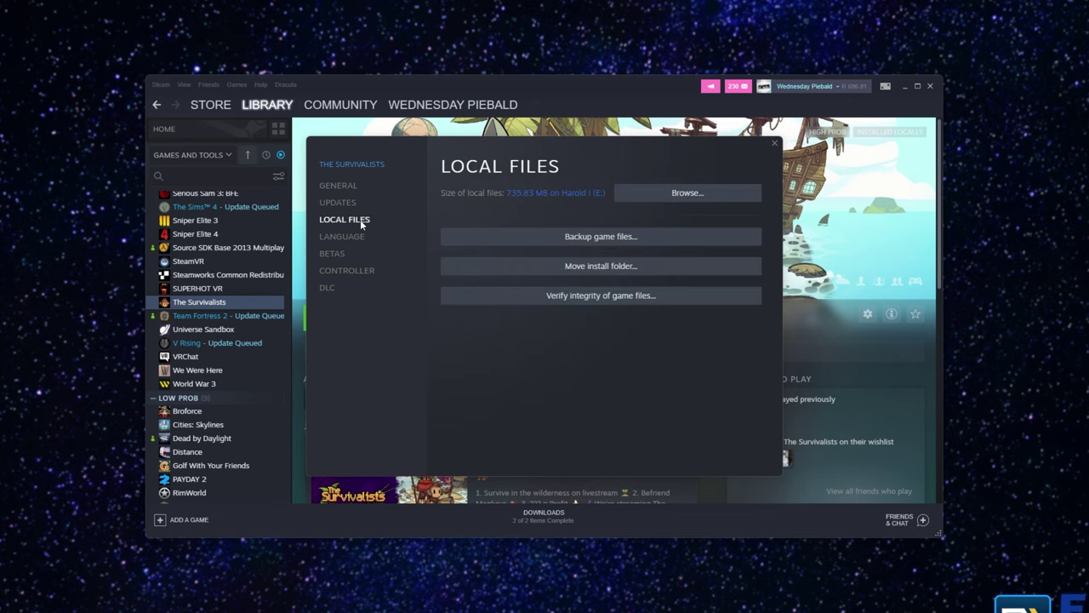
View the target drives offered for moving The Survivalists' install folder and cancel the move
{"action": "left_click", "coordinate": [624, 271]}
{"action": "left_click", "coordinate": [518, 308]}
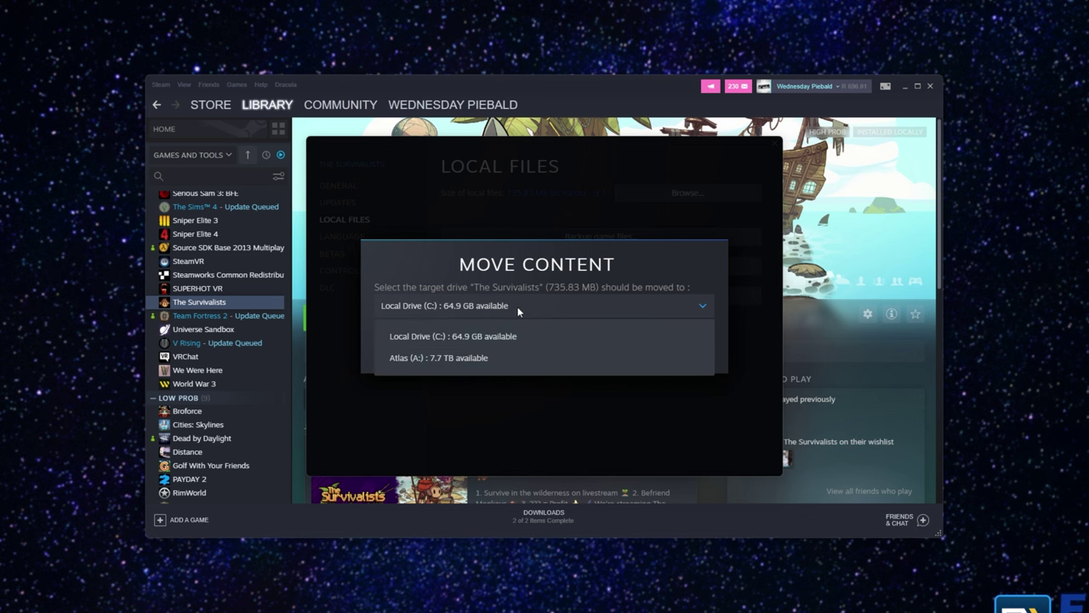
{"action": "left_click", "coordinate": [496, 308]}
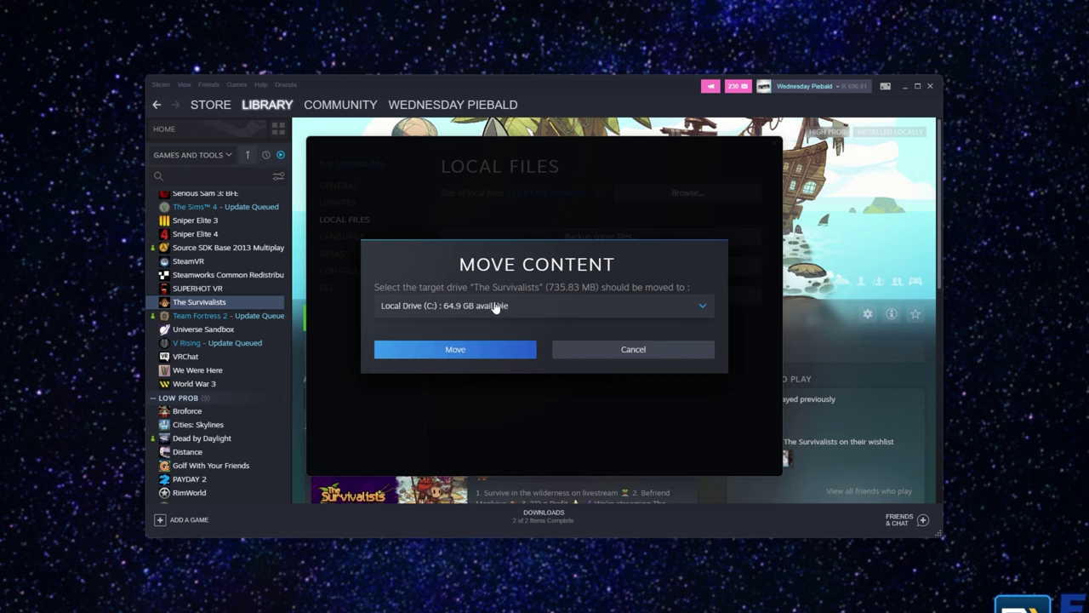
{"action": "left_click", "coordinate": [605, 351]}
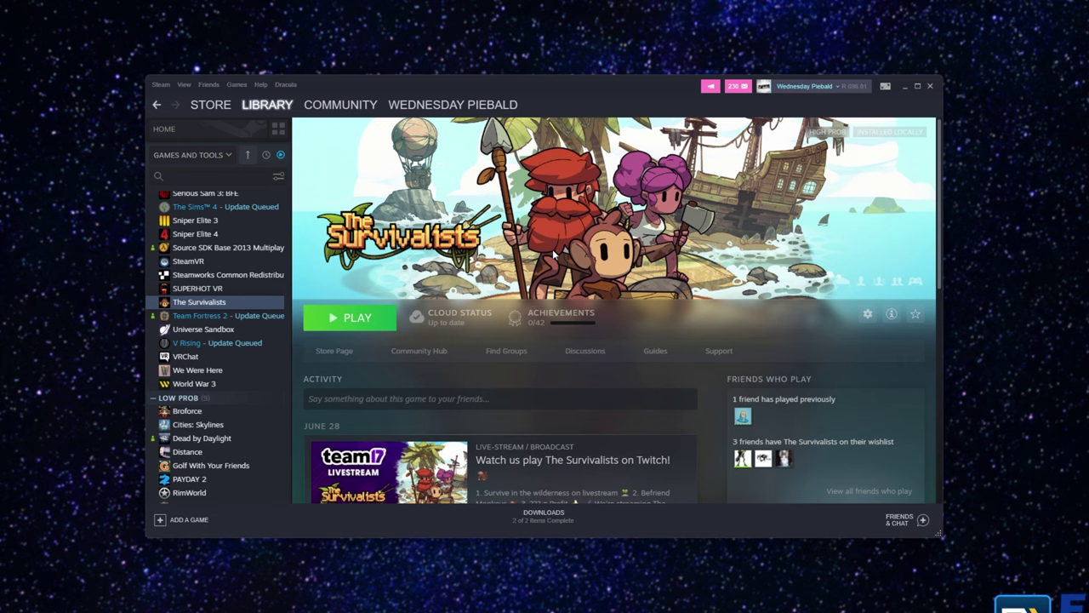
Browse The Survivalists' local files, minimise Steam and move the folder window aside
{"action": "right_click", "coordinate": [272, 308]}
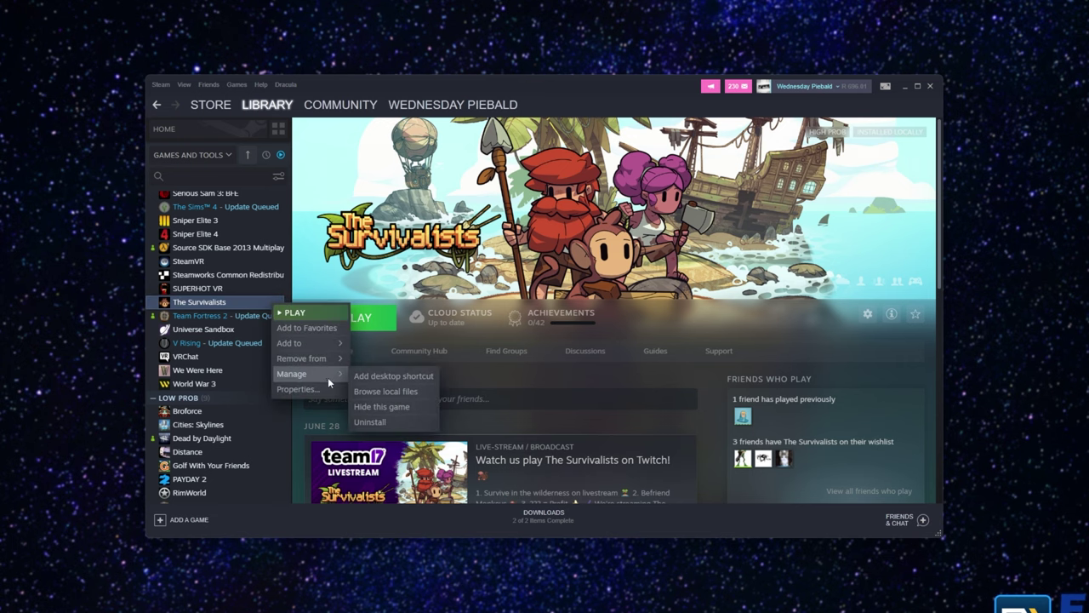
{"action": "key", "text": "Escape"}
{"action": "left_click", "coordinate": [903, 86]}
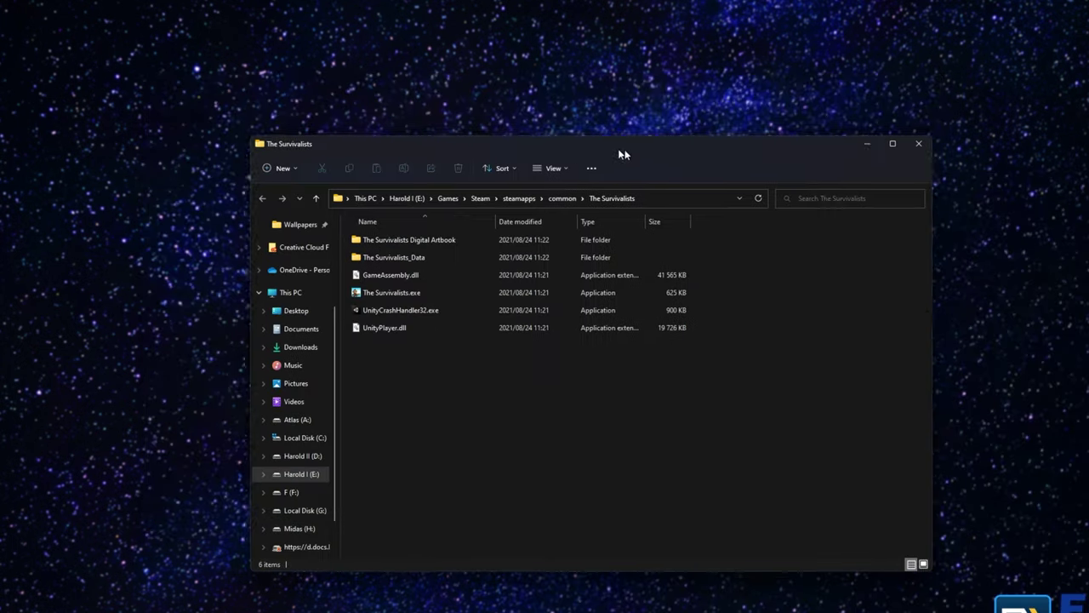
{"action": "left_click_drag", "start_coordinate": [707, 336], "coordinate": [651, 360]}
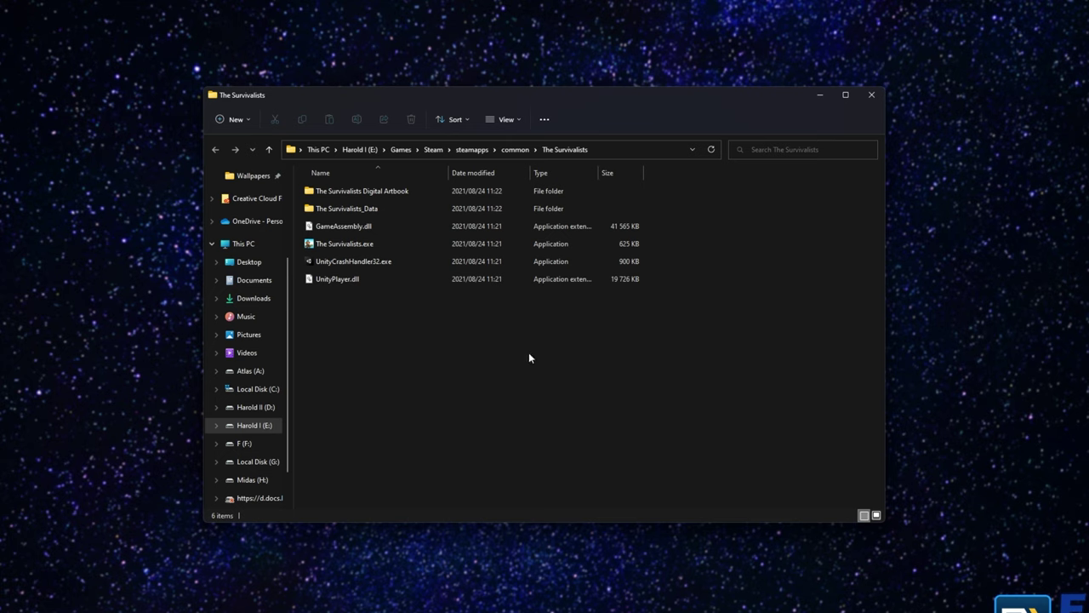
{"action": "key", "text": "ctrl+a"}
{"action": "left_click", "coordinate": [583, 501]}
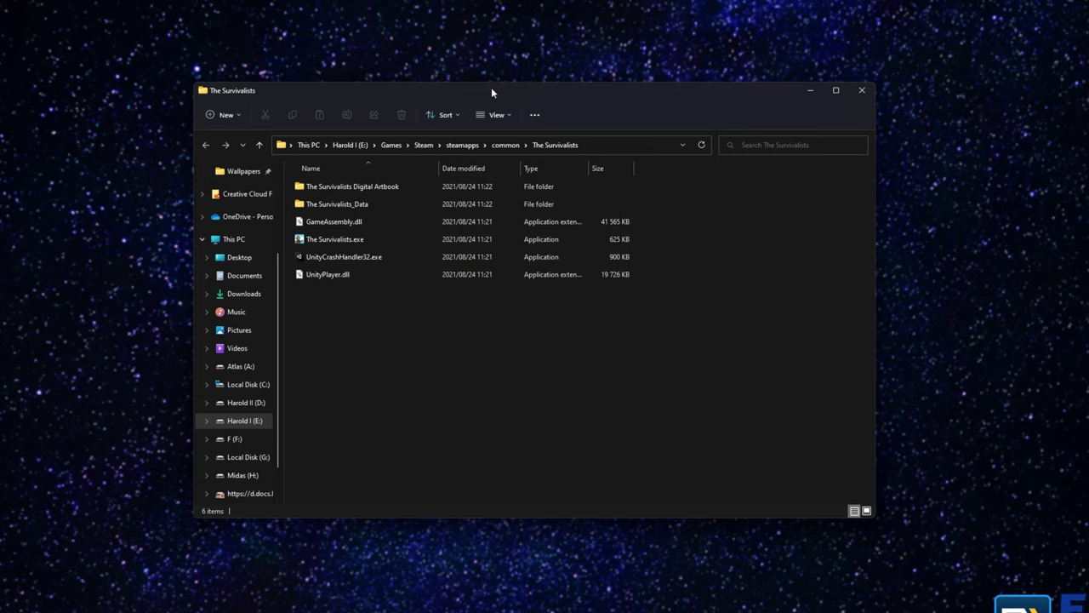
{"action": "left_click_drag", "start_coordinate": [492, 87], "coordinate": [151, 138]}
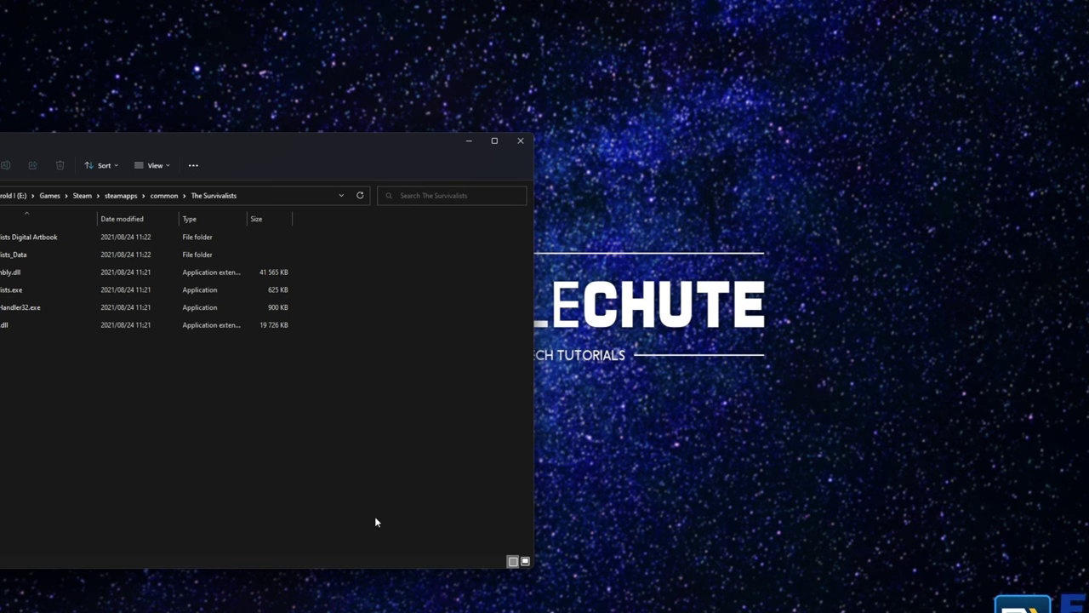
Open C:\Program Files (x86)\Steam\steamapps\common in a second File Explorer window
{"action": "key", "text": "super+e"}
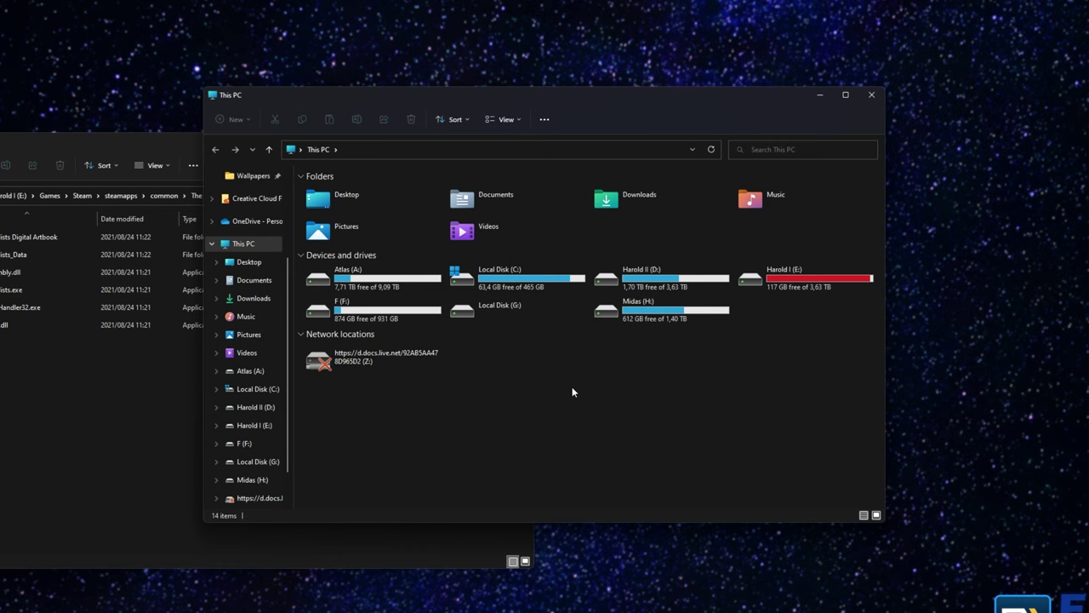
{"action": "double_click", "coordinate": [562, 287]}
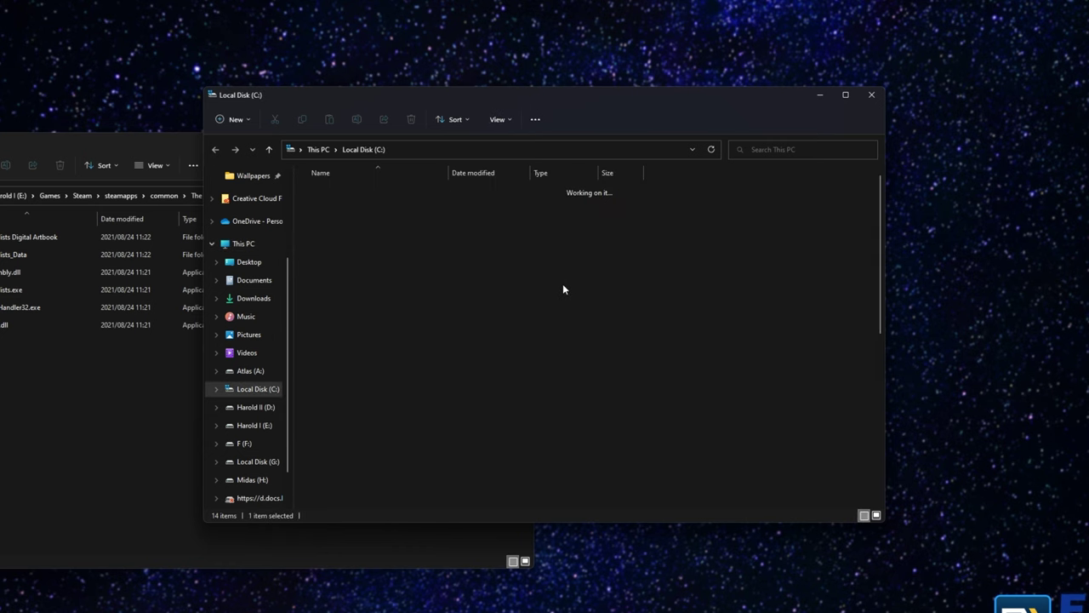
{"action": "double_click", "coordinate": [496, 337]}
{"action": "type", "text": "steam"}
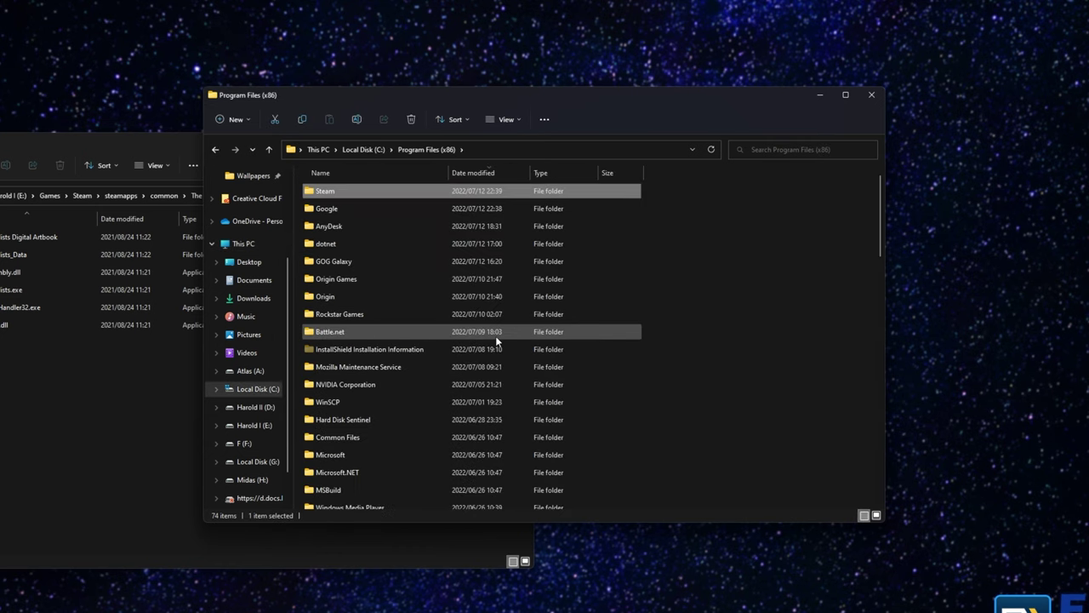
{"action": "key", "text": "Return"}
{"action": "type", "text": "steam"}
{"action": "scroll", "coordinate": [425, 483], "scroll_direction": "down", "scroll_amount": 2}
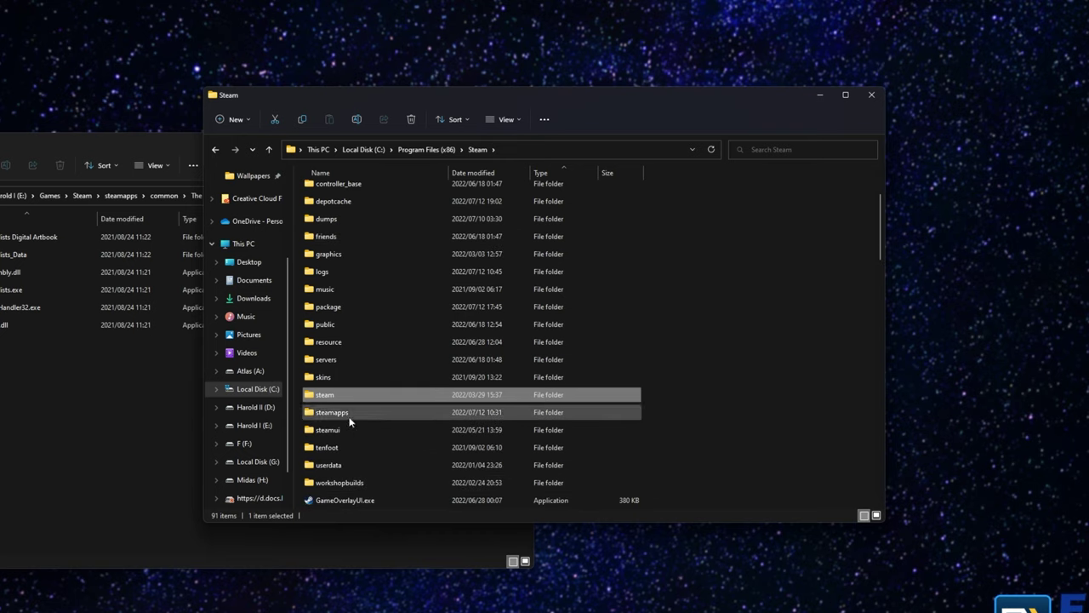
{"action": "double_click", "coordinate": [349, 416]}
{"action": "double_click", "coordinate": [411, 189]}
{"action": "mouse_move", "coordinate": [578, 368]}
{"action": "left_mouse_down"}
{"action": "mouse_move", "coordinate": [481, 177]}
{"action": "mouse_move", "coordinate": [578, 372]}
{"action": "left_mouse_up"}
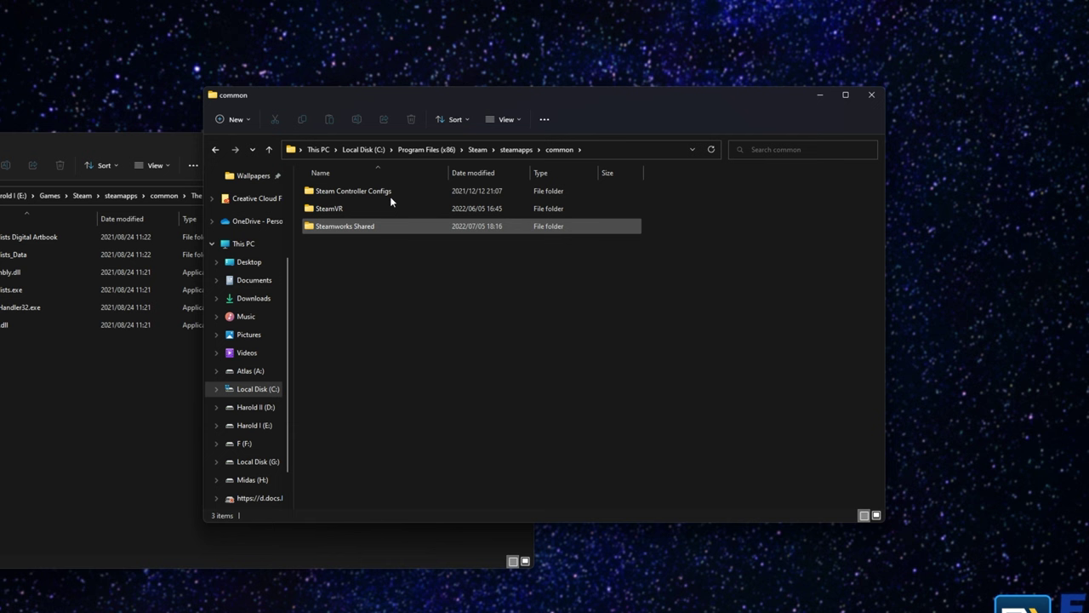
Move The Survivalists folder from E:\Games\Steam\steamapps\common into the common folder of the Steam installation on C:
{"action": "left_click", "coordinate": [97, 394]}
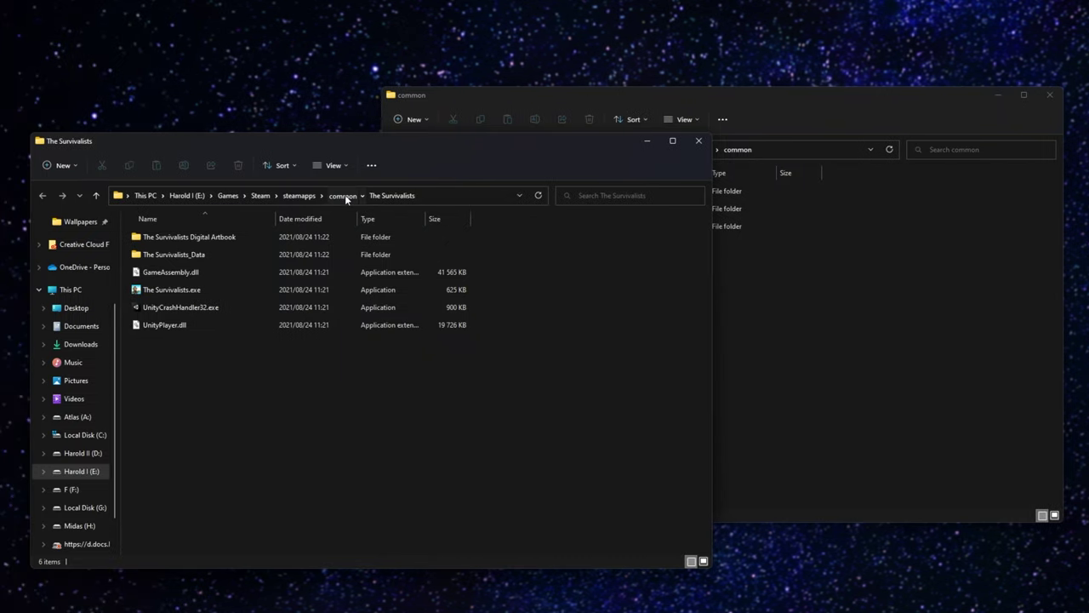
{"action": "left_click", "coordinate": [233, 195]}
{"action": "scroll", "coordinate": [225, 554], "scroll_direction": "down", "scroll_amount": 1}
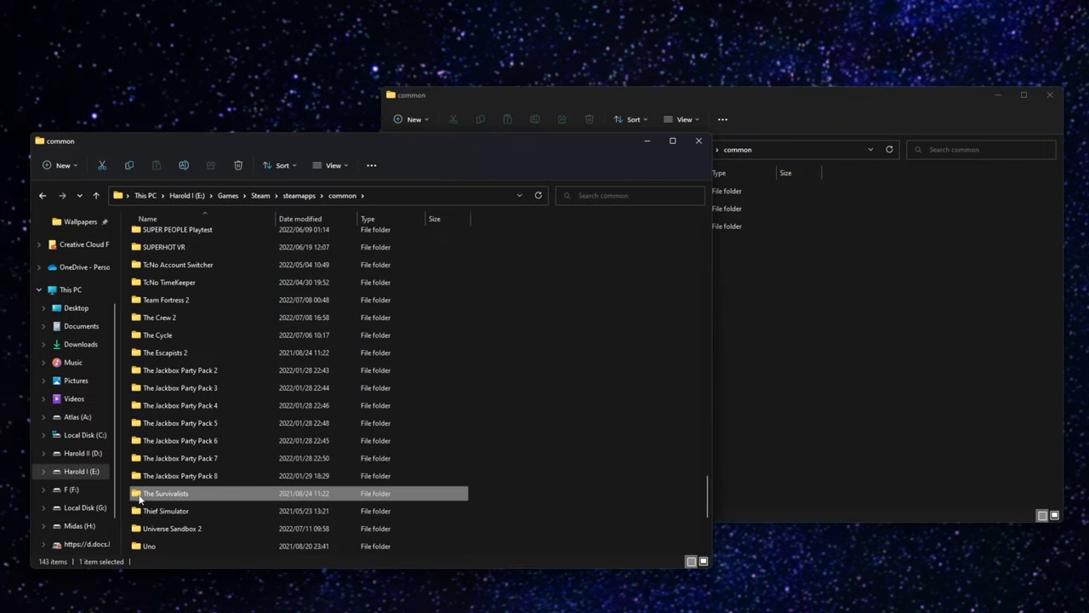
{"action": "left_click", "coordinate": [840, 385]}
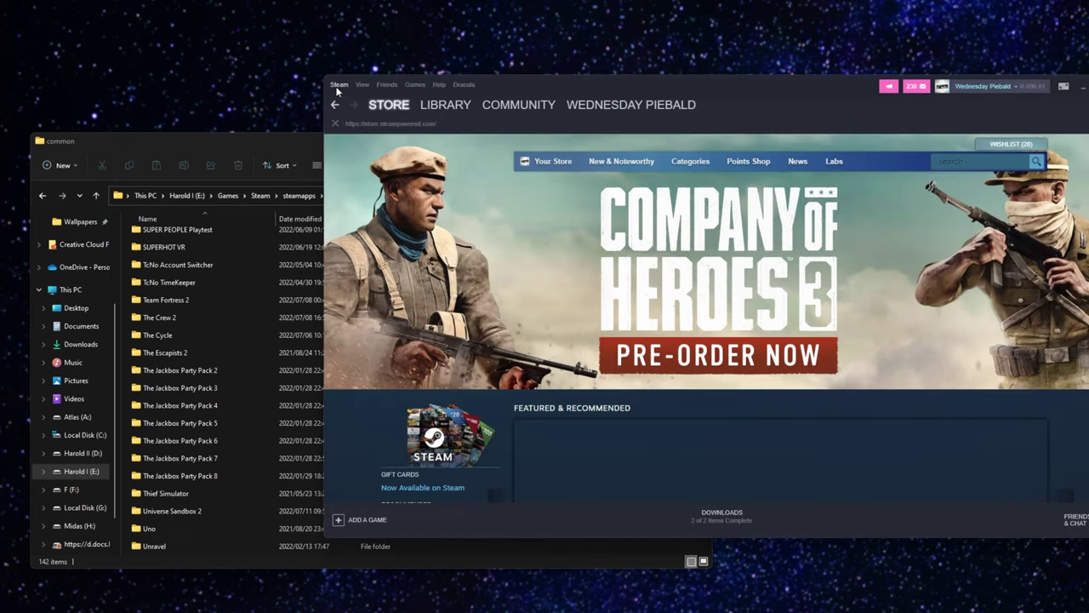
Exit Steam and return to the File Explorer window showing the C: drive's common folder
{"action": "left_click", "coordinate": [338, 85]}
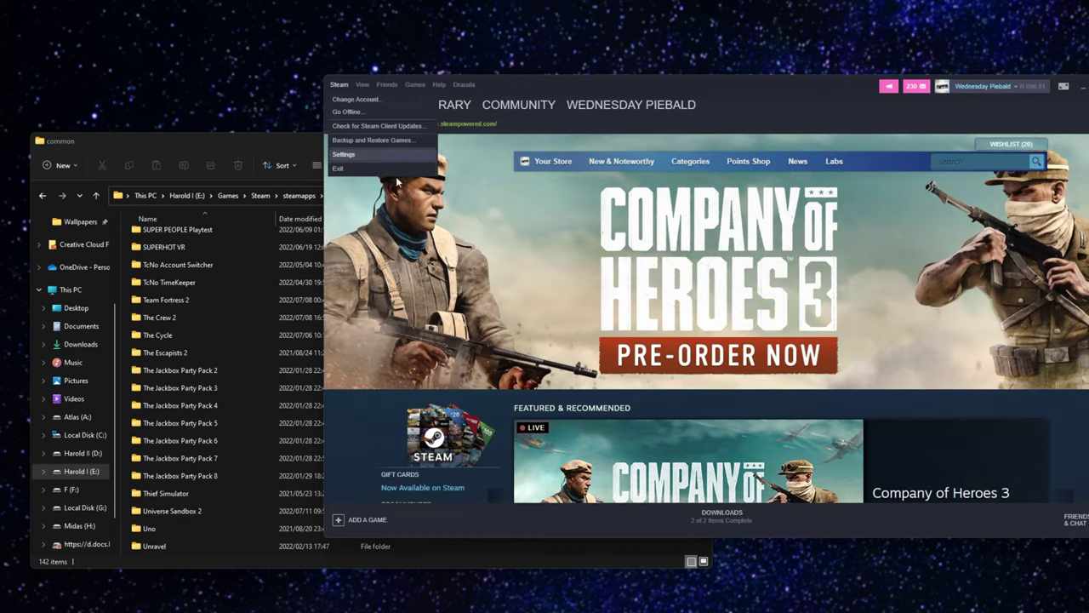
{"action": "left_click", "coordinate": [345, 224]}
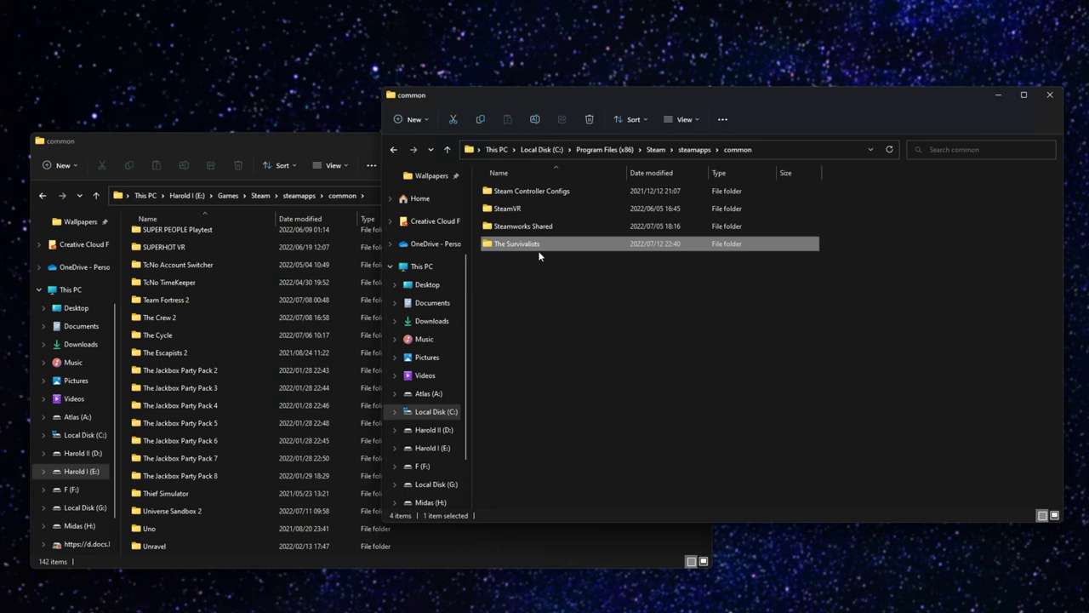
{"action": "mouse_move", "coordinate": [730, 343]}
{"action": "left_mouse_down"}
{"action": "mouse_move", "coordinate": [633, 170]}
{"action": "mouse_move", "coordinate": [744, 344]}
{"action": "left_mouse_up"}
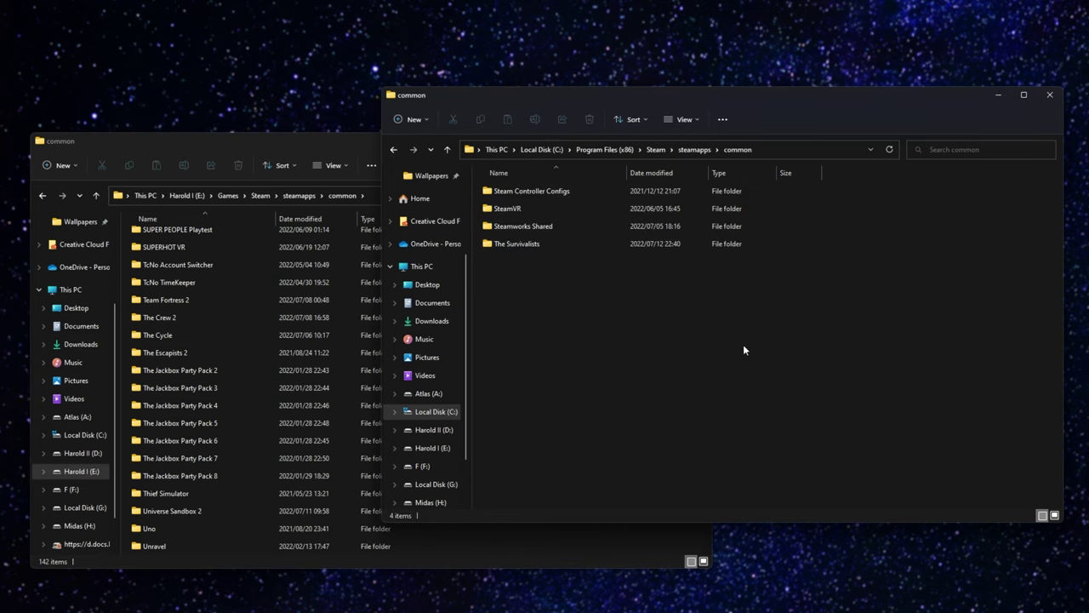
{"action": "left_click_drag", "start_coordinate": [611, 332], "coordinate": [688, 364]}
Open the steamapps folders on the C: and E: drives and examine their appmanifest ACF files
{"action": "left_click", "coordinate": [695, 150]}
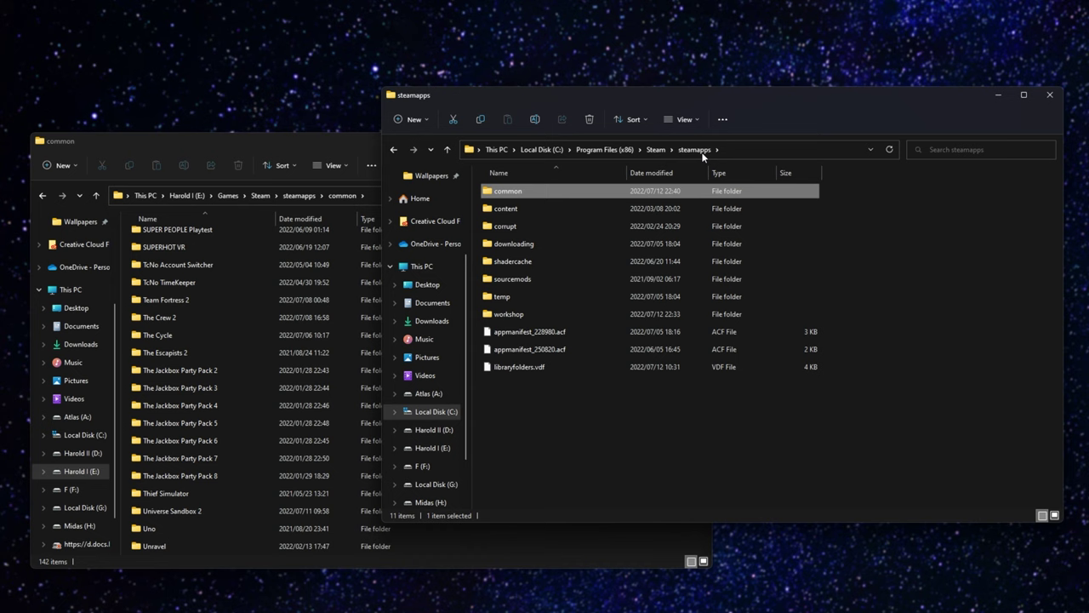
{"action": "left_click", "coordinate": [604, 332]}
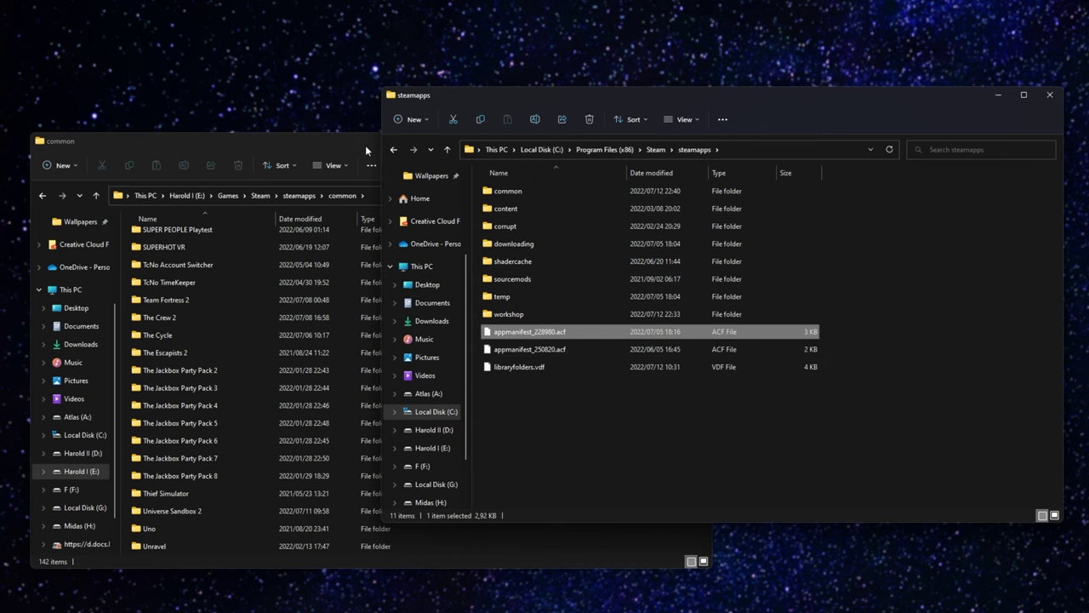
{"action": "left_click_drag", "start_coordinate": [365, 145], "coordinate": [366, 139]}
{"action": "left_click", "coordinate": [299, 188]}
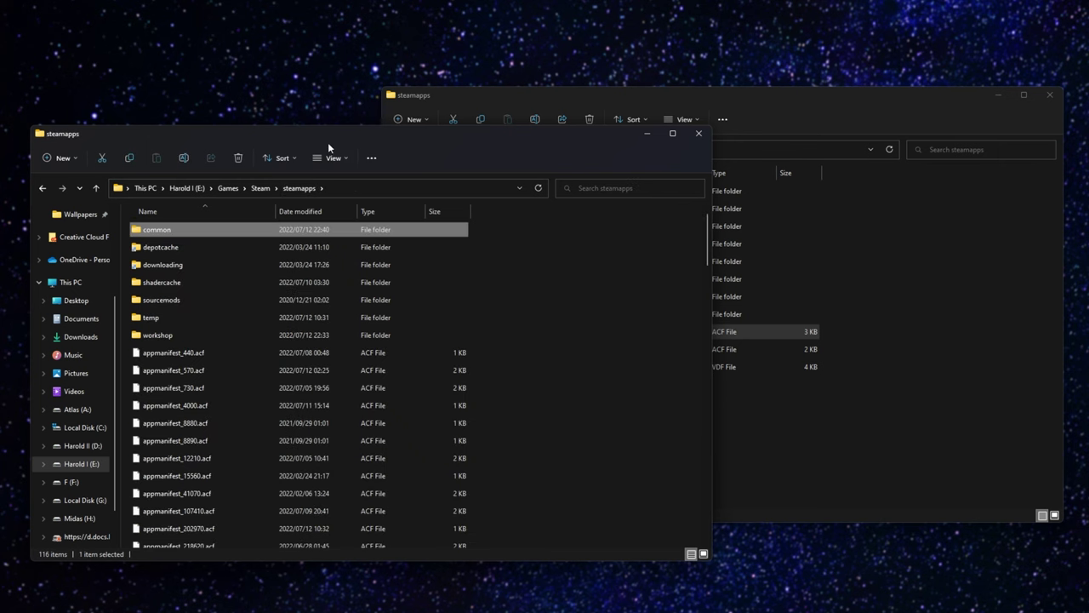
{"action": "scroll", "coordinate": [358, 402], "scroll_direction": "down", "scroll_amount": 3}
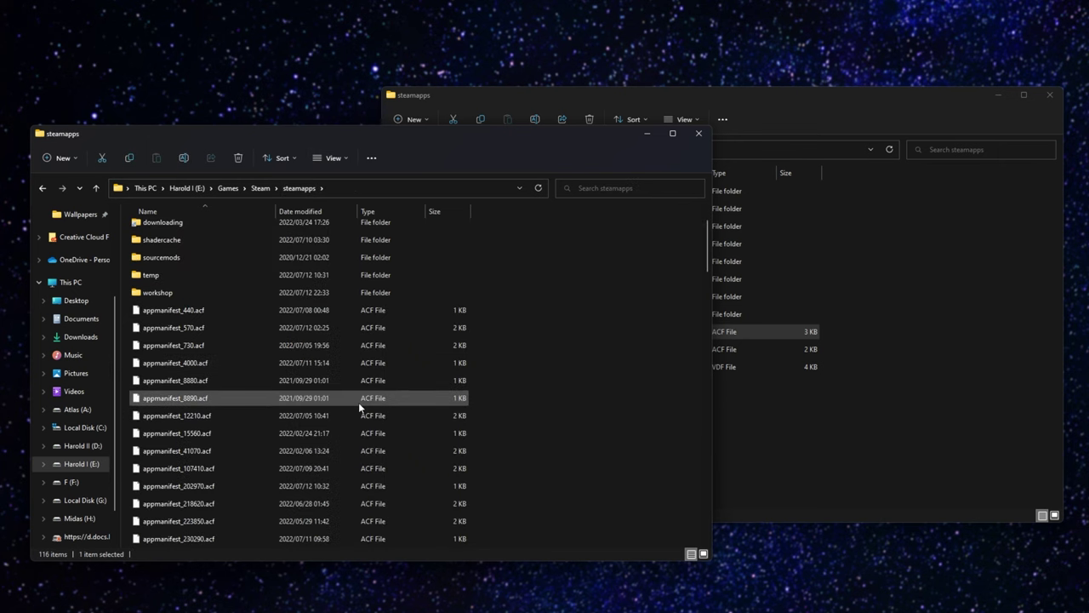
{"action": "scroll", "coordinate": [459, 406], "scroll_direction": "up", "scroll_amount": 1}
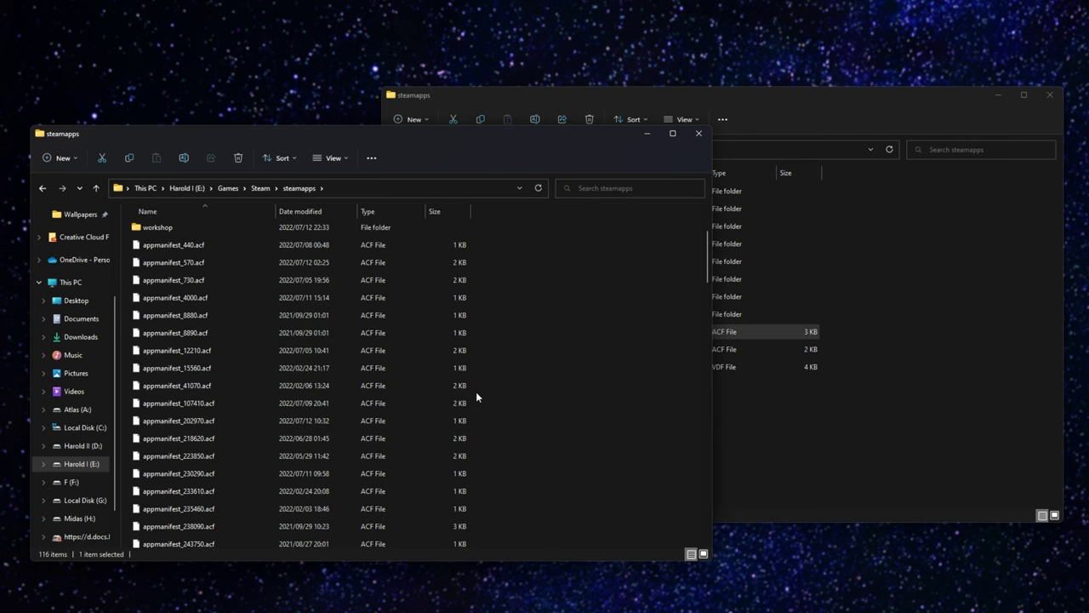
{"action": "left_click", "coordinate": [355, 384]}
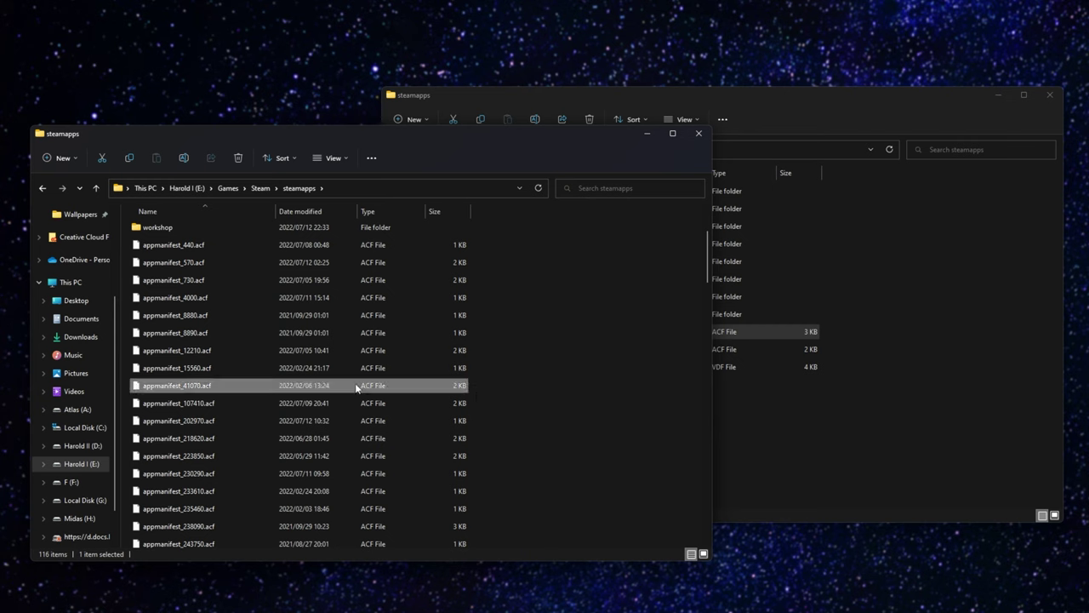
Copy the name of The Survivalists folder in the C: drive's common folder and search Google for it
{"action": "left_click", "coordinate": [832, 455]}
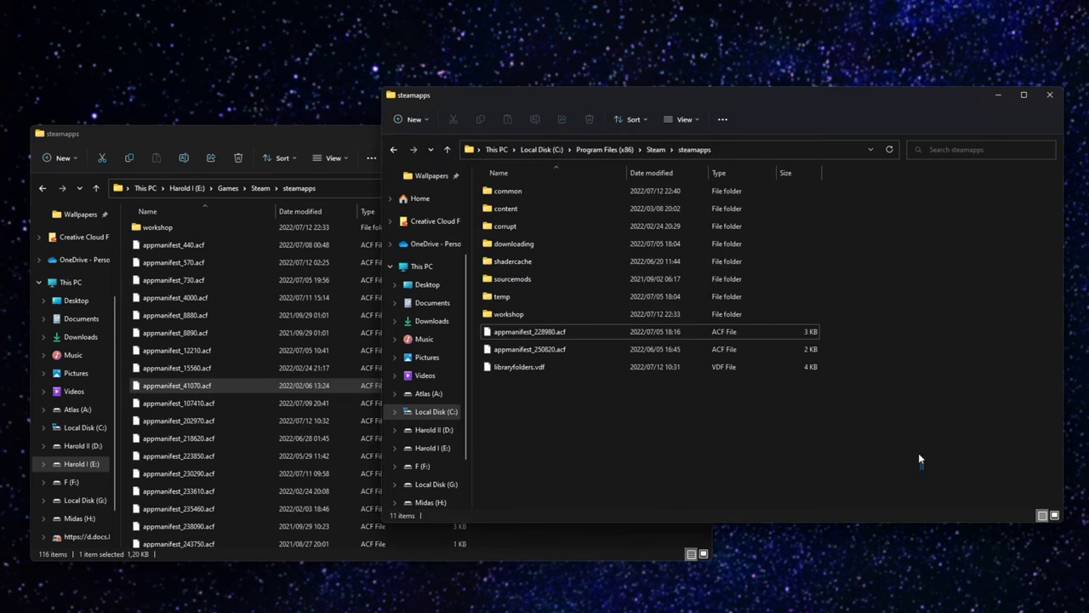
{"action": "key", "text": "ctrl+a"}
{"action": "left_click", "coordinate": [954, 409]}
{"action": "double_click", "coordinate": [557, 191]}
{"action": "left_click", "coordinate": [510, 244]}
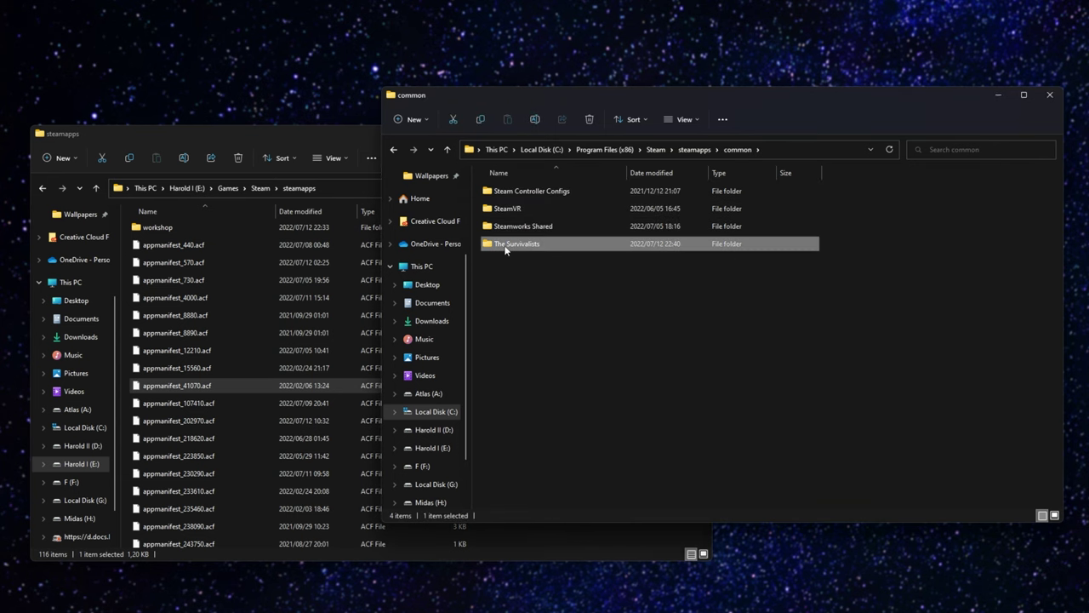
{"action": "key", "text": "F2"}
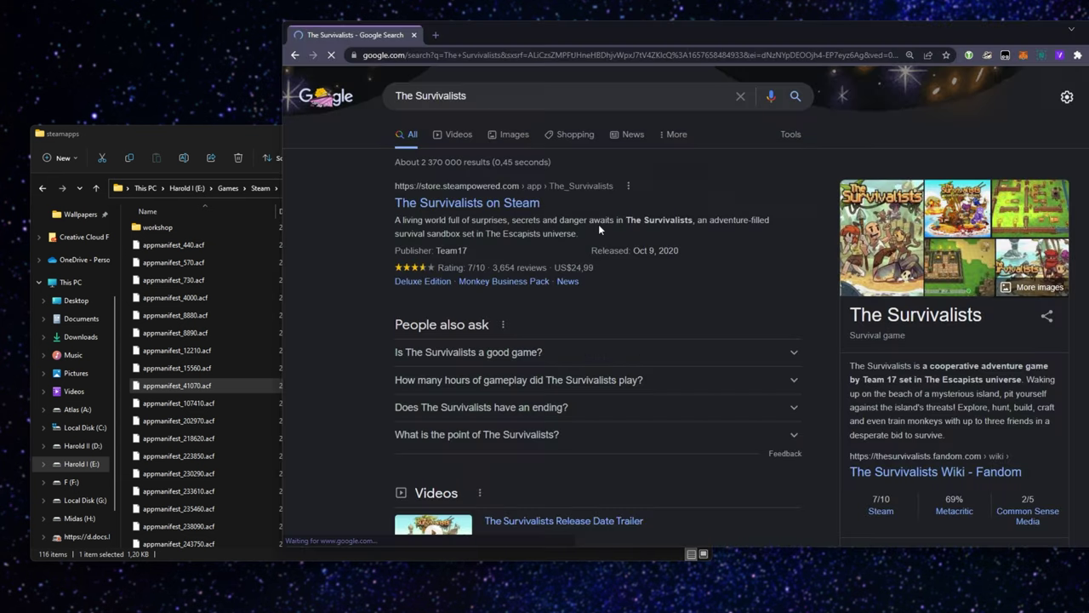
Open The Survivalists' Steam store page in the browser and select the app ID in its web address
{"action": "left_click", "coordinate": [494, 204]}
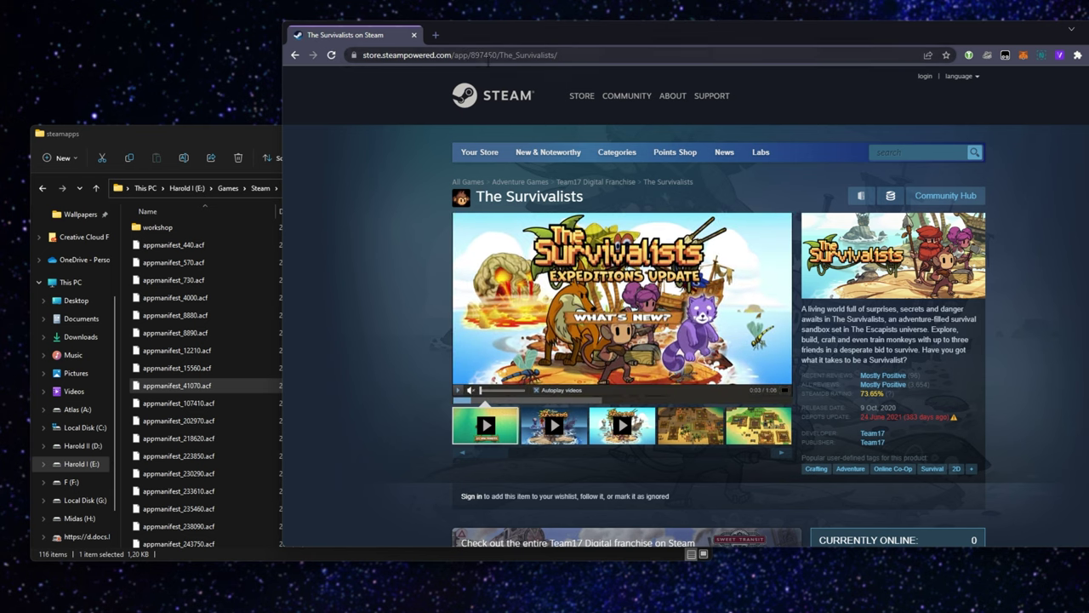
{"action": "left_click", "coordinate": [487, 58]}
{"action": "left_click", "coordinate": [510, 55]}
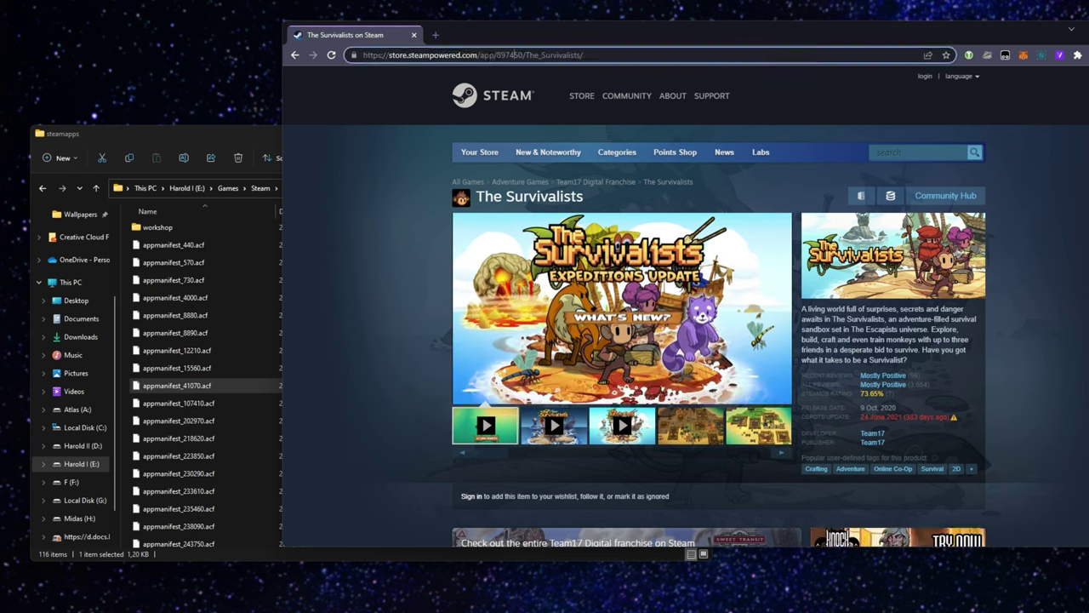
{"action": "double_click", "coordinate": [509, 55]}
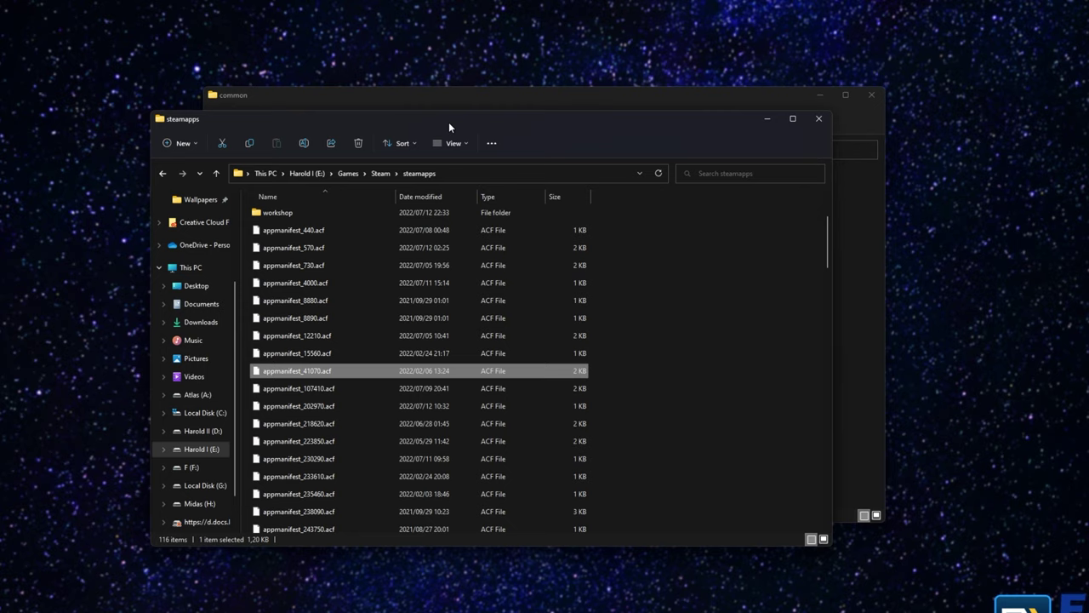
Cut appmanifest_897450.acf from the E: drive's steamapps folder
{"action": "scroll", "coordinate": [408, 400], "scroll_direction": "down", "scroll_amount": 20}
{"action": "left_click", "coordinate": [377, 327]}
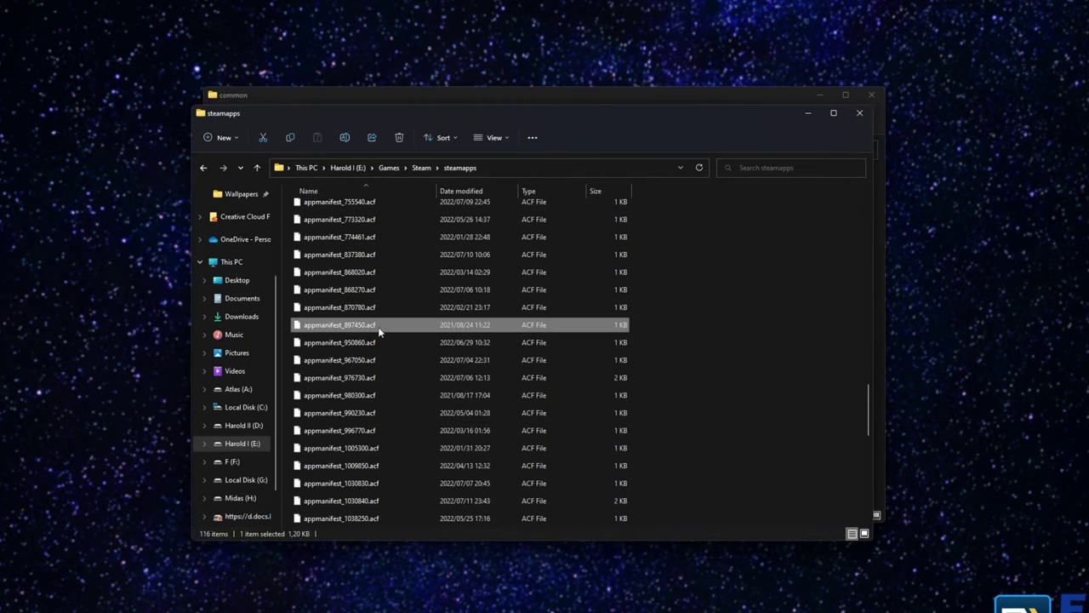
{"action": "key", "text": "ctrl+c"}
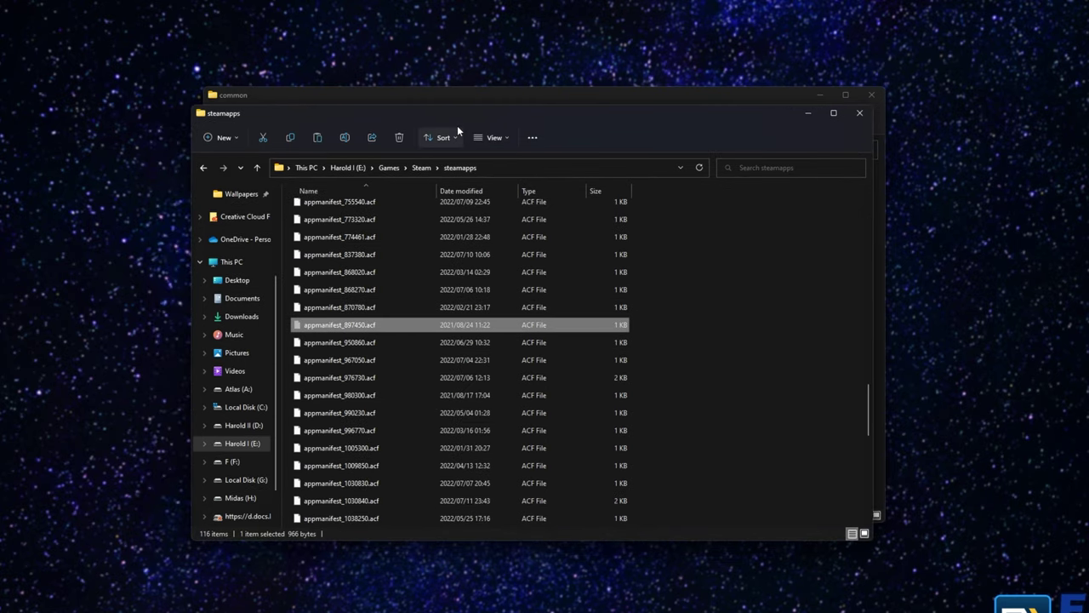
Place the cut appmanifest_897450.acf in the C: drive's steamapps folder, one level above common
{"action": "left_click", "coordinate": [53, 176]}
{"action": "left_click_drag", "start_coordinate": [390, 113], "coordinate": [114, 146]}
{"action": "left_click", "coordinate": [740, 248]}
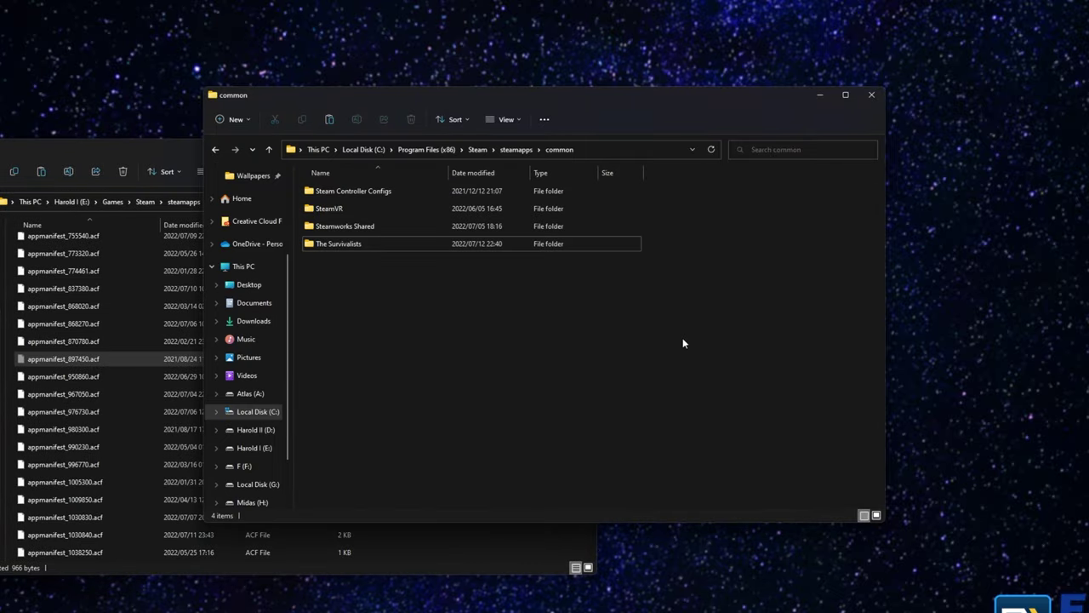
{"action": "key", "text": "ctrl+v"}
{"action": "left_click", "coordinate": [519, 150]}
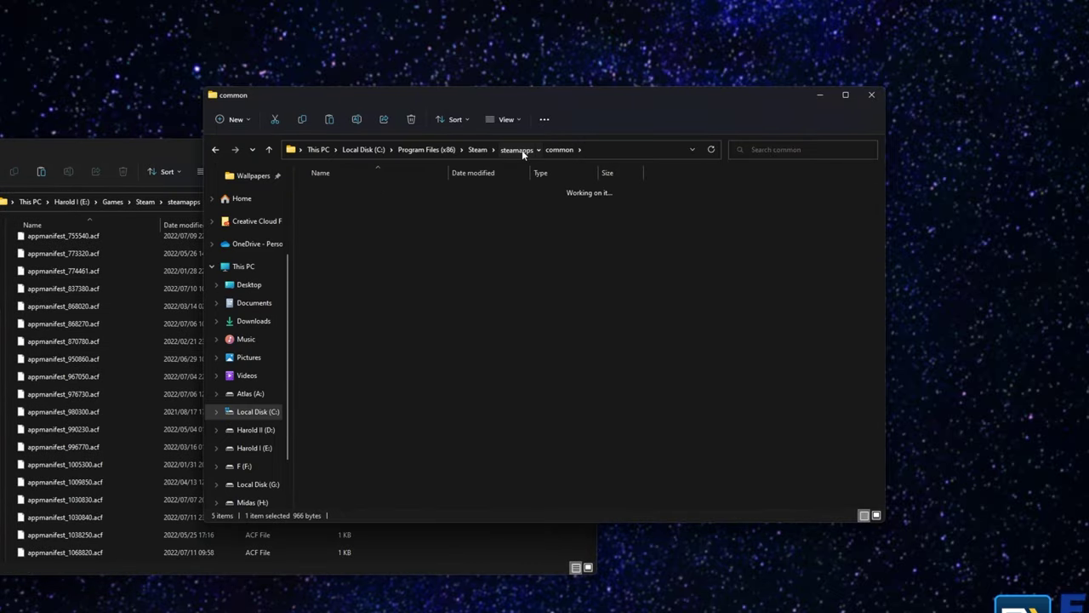
{"action": "key", "text": "ctrl+z"}
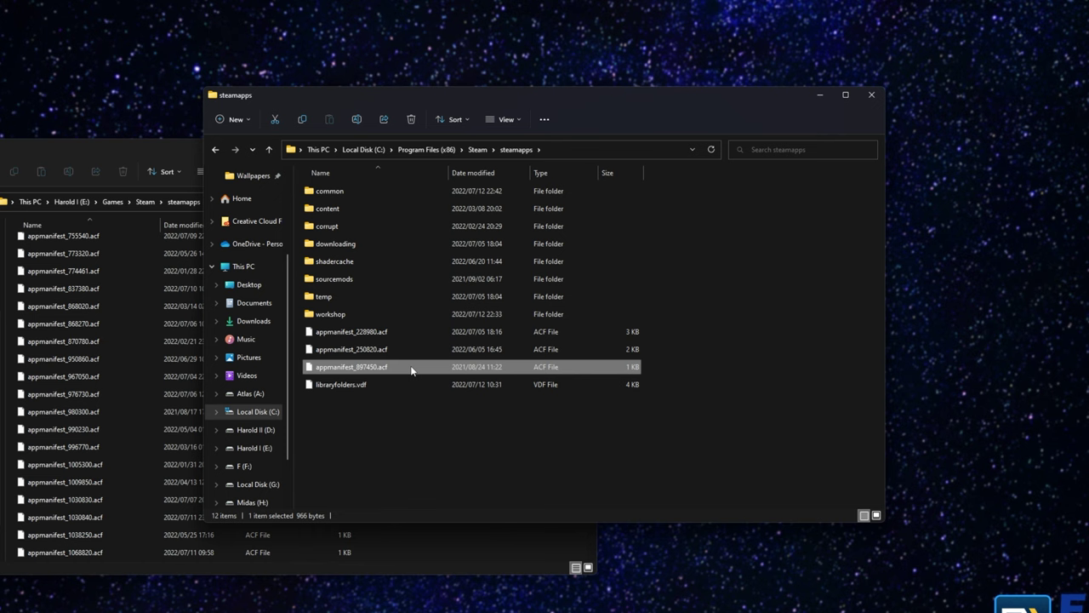
Start Steam again, open The Survivalists in the library and launch the game
{"action": "key", "text": "super"}
{"action": "left_click", "coordinate": [278, 428]}
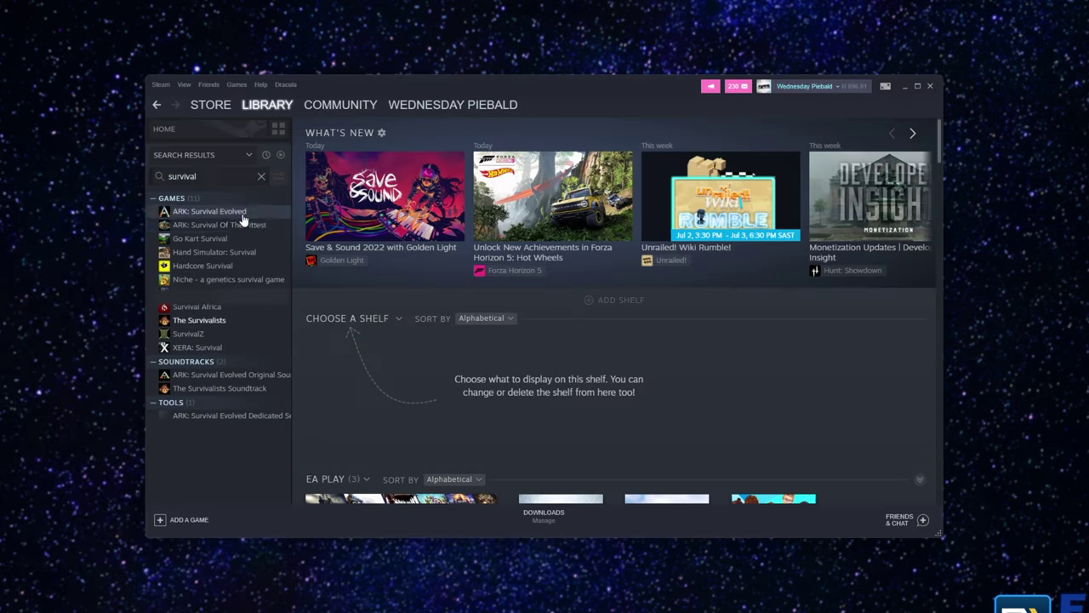
{"action": "left_click", "coordinate": [223, 325]}
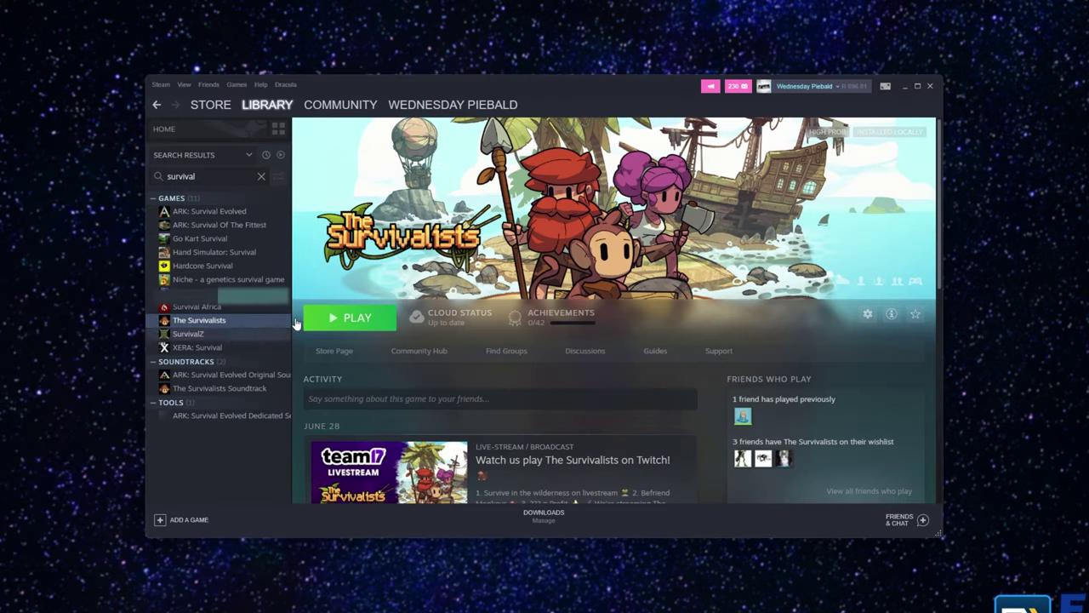
{"action": "left_click", "coordinate": [356, 318]}
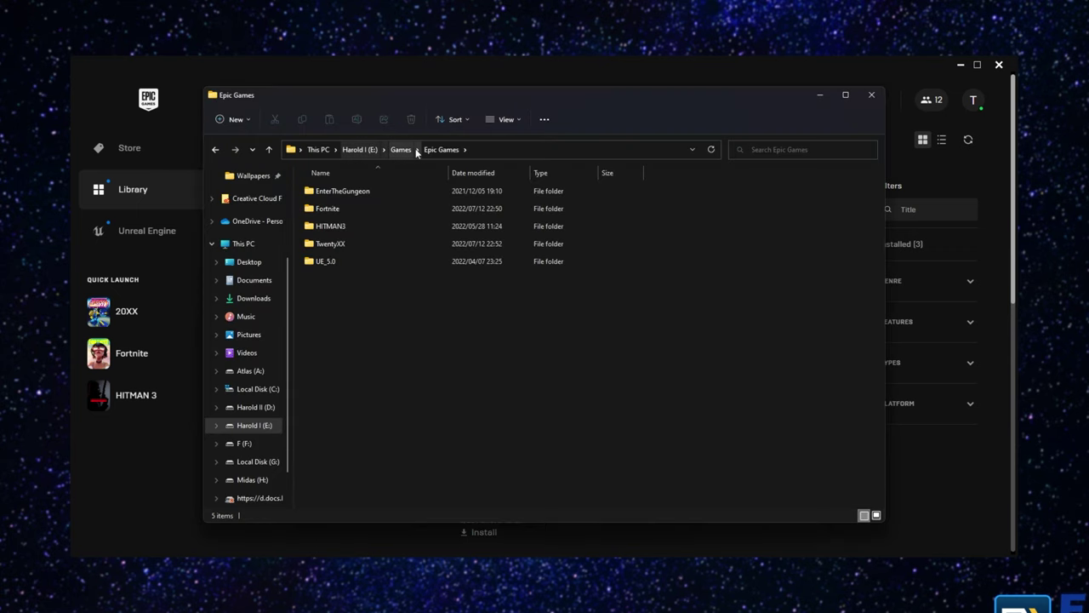
Rename the TwentyXX folder in E:\Games\Epic Games to TwentyXX1234
{"action": "left_click", "coordinate": [347, 243]}
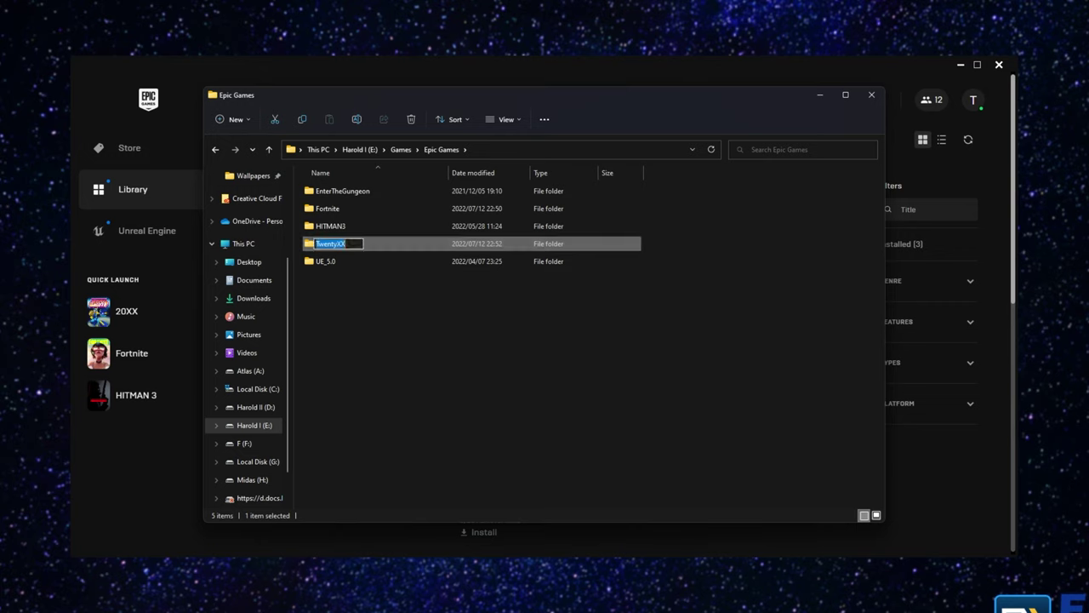
{"action": "left_click", "coordinate": [346, 243]}
{"action": "type", "text": "1234"}
{"action": "key", "text": "Return"}
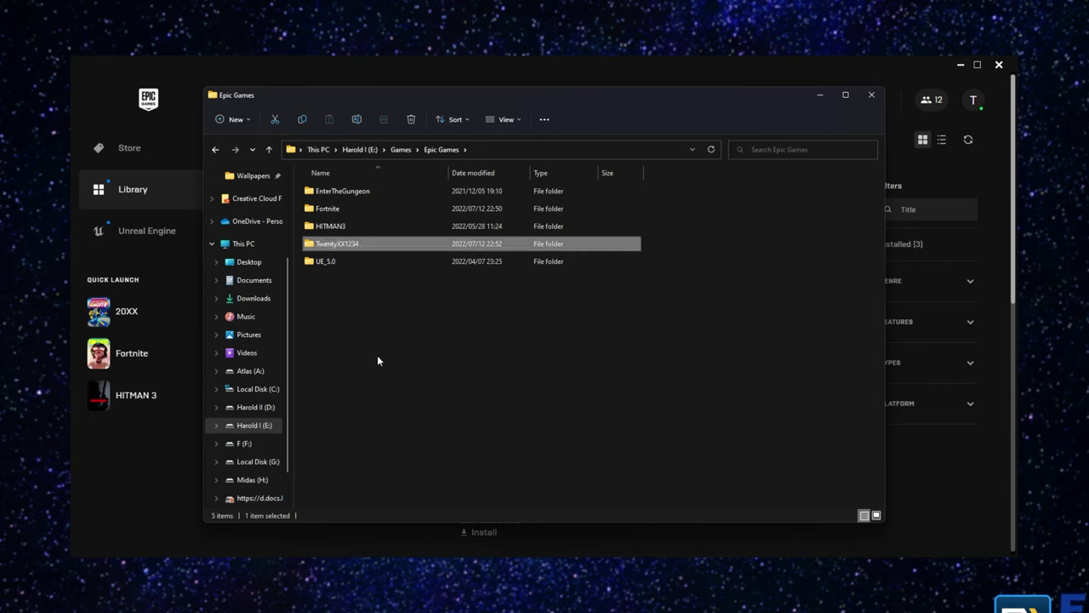
Switch to the Epic Games Launcher and uninstall 20XX from the library
{"action": "left_click", "coordinate": [140, 465]}
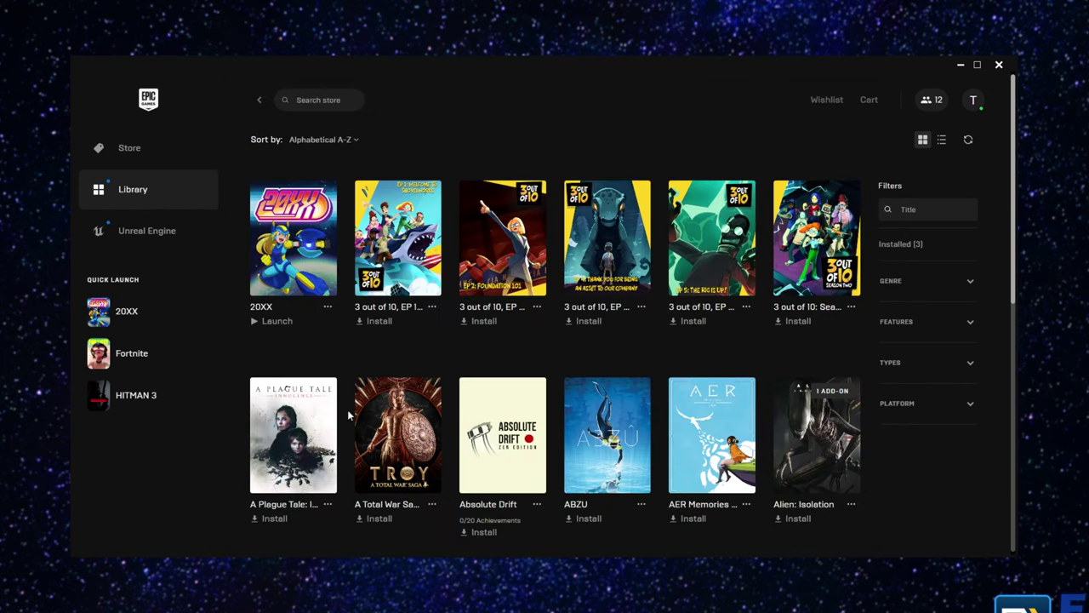
{"action": "left_click", "coordinate": [328, 306]}
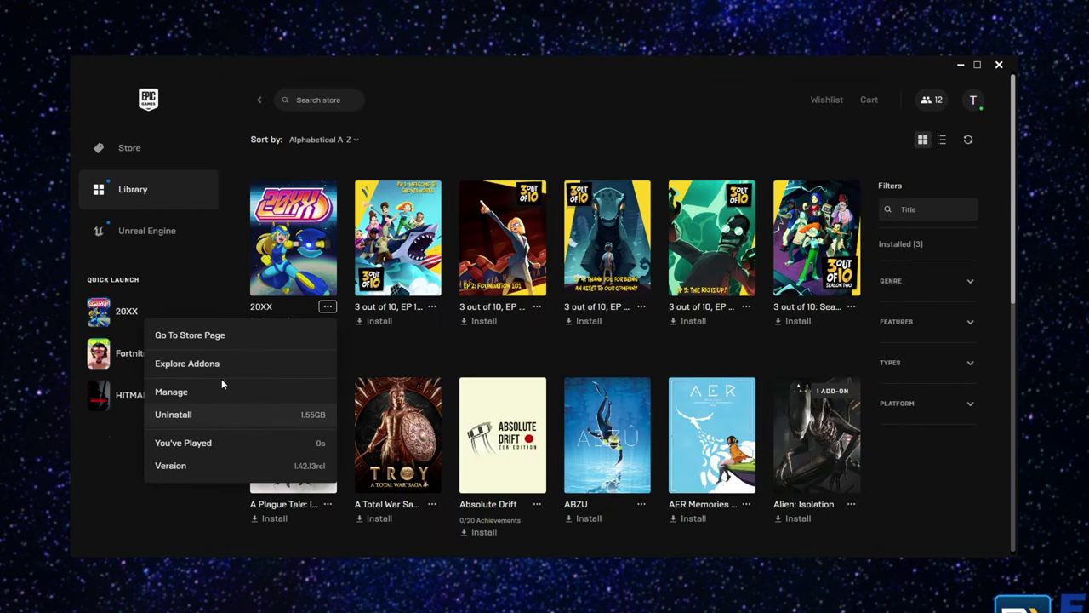
{"action": "left_click", "coordinate": [188, 415]}
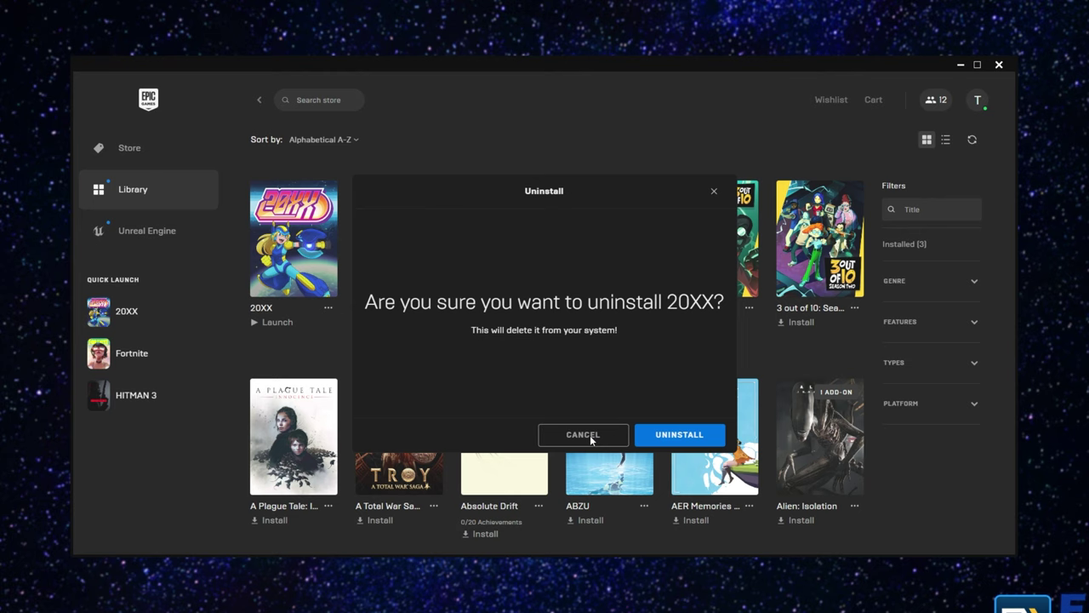
{"action": "left_click", "coordinate": [679, 434]}
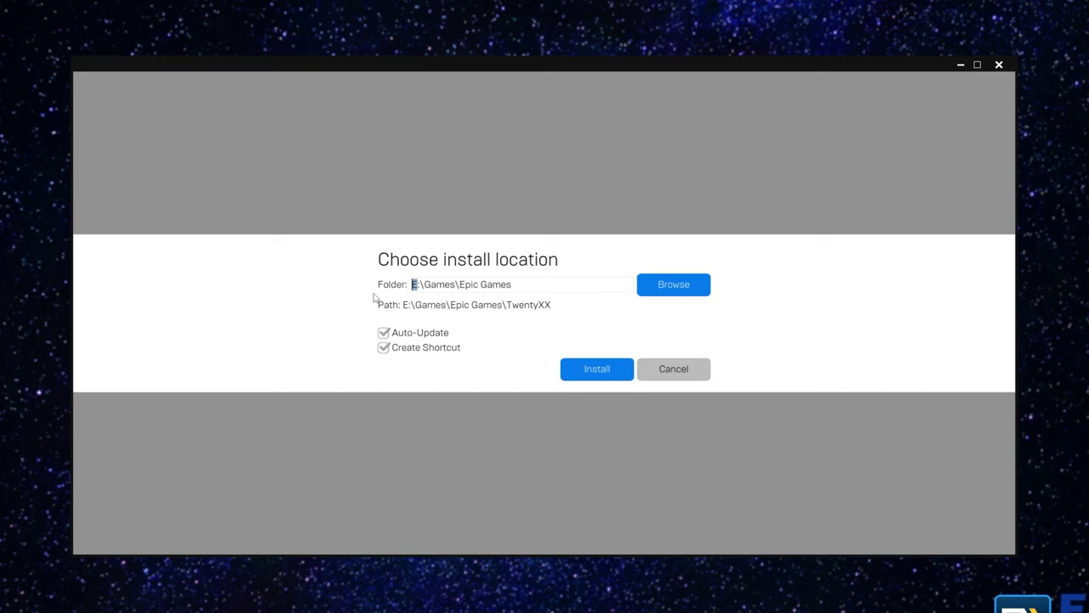
Set the 20XX install folder to A:\Games\Epic Games, copy that path and start the installation
{"action": "type", "text": "A"}
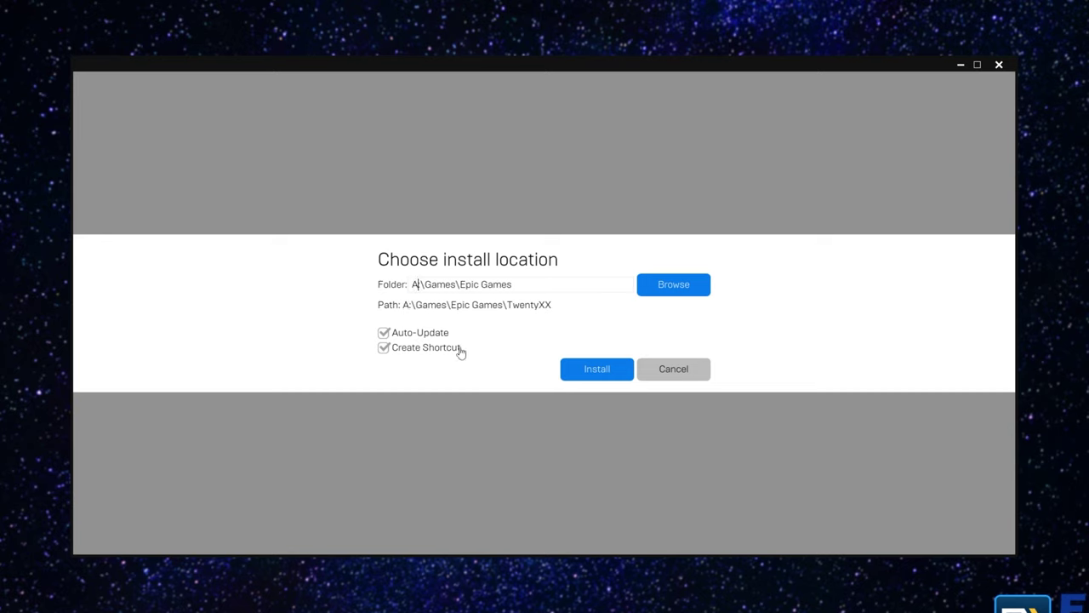
{"action": "left_click", "coordinate": [525, 285]}
{"action": "key", "text": "ctrl+a"}
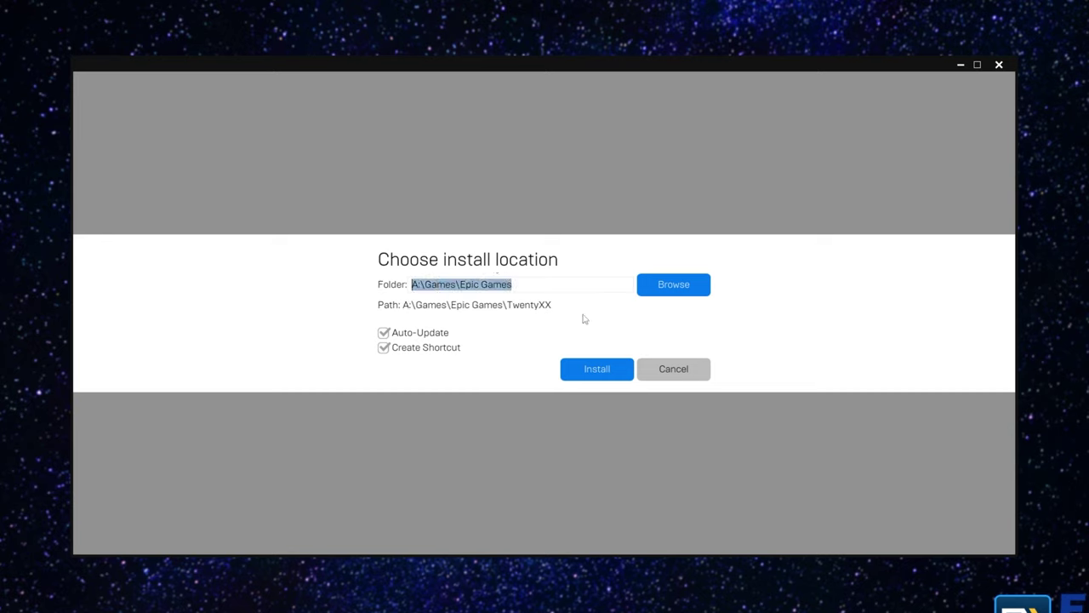
{"action": "left_click", "coordinate": [597, 370]}
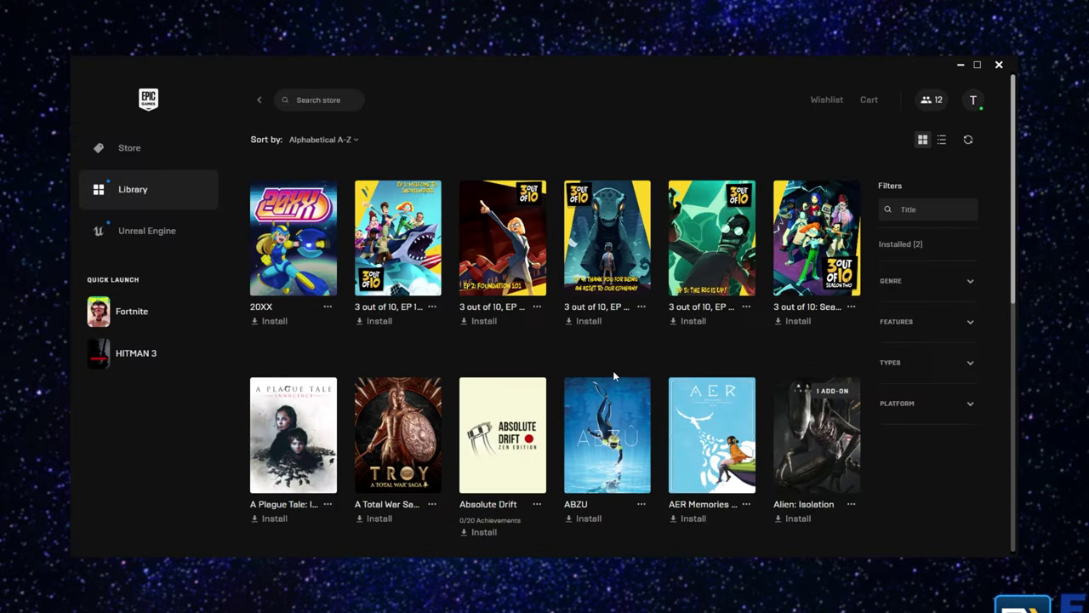
Open the copied path A:\Games\Epic Games in File Explorer
{"action": "key", "text": "super+r"}
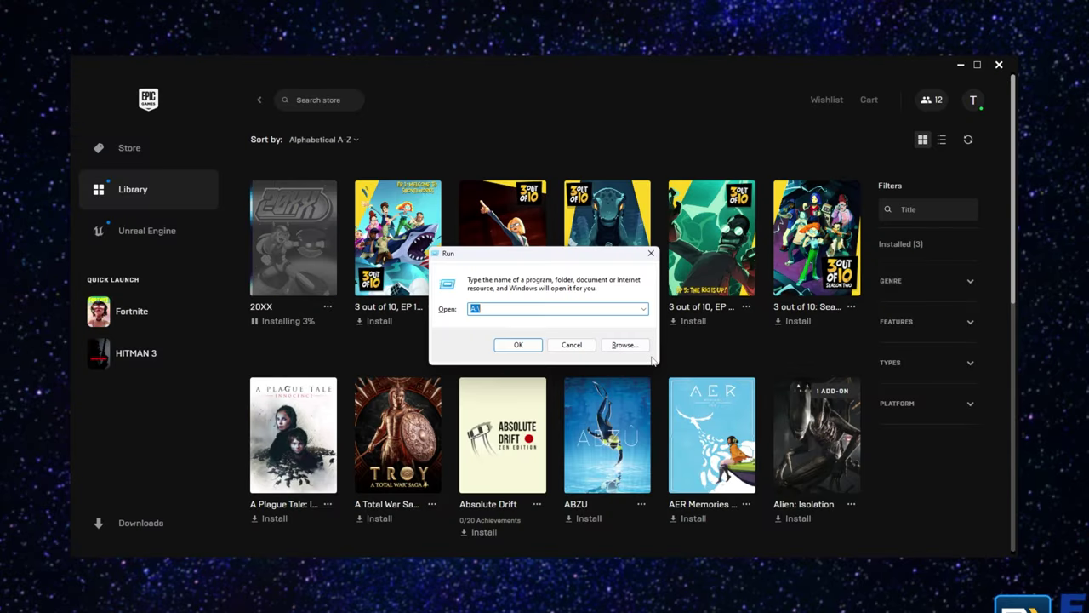
{"action": "key", "text": "ctrl+v"}
{"action": "key", "text": "Return"}
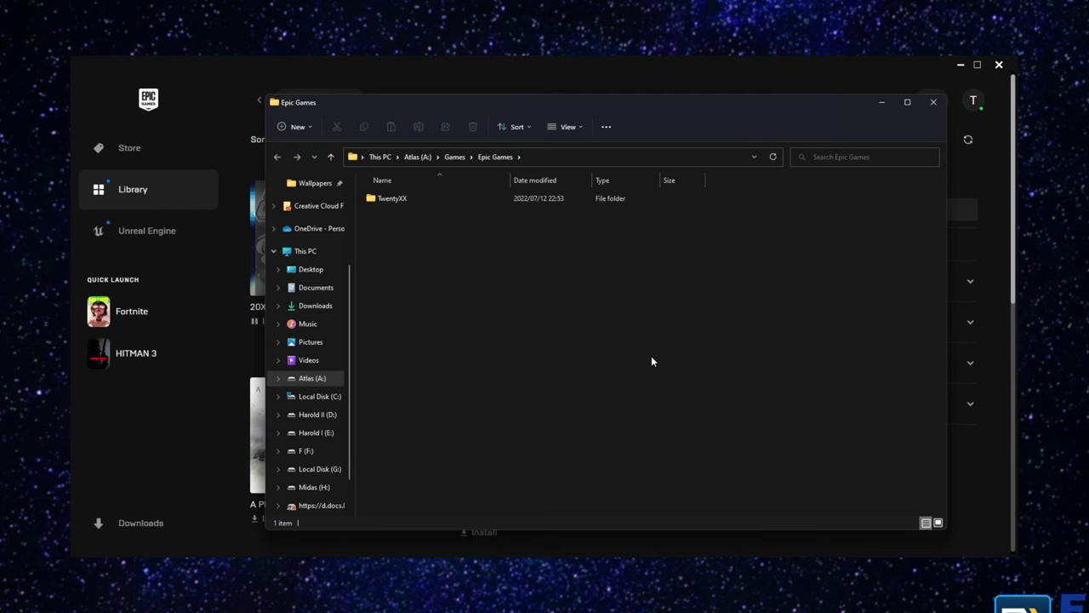
Pause the 20XX installation in the Epic Games Launcher's downloads and close the launcher window
{"action": "left_click", "coordinate": [162, 453]}
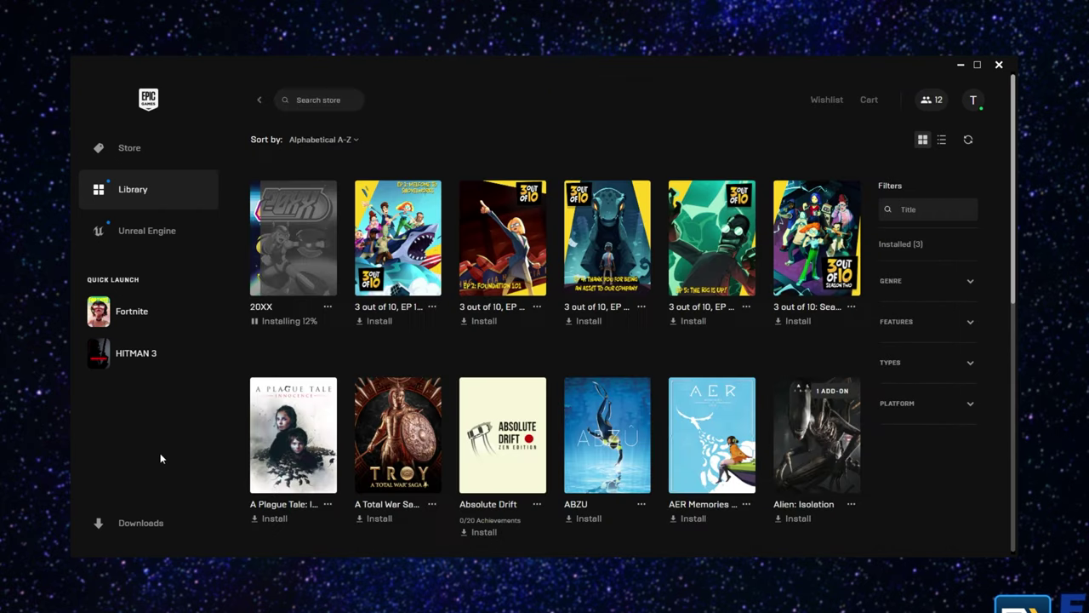
{"action": "left_click", "coordinate": [155, 525]}
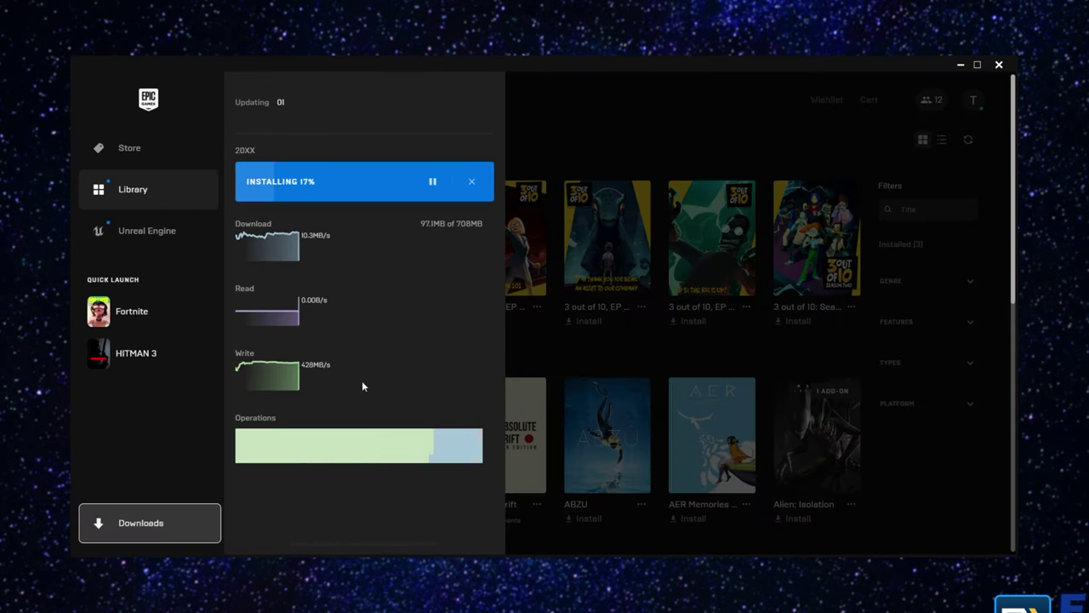
{"action": "left_click", "coordinate": [430, 180]}
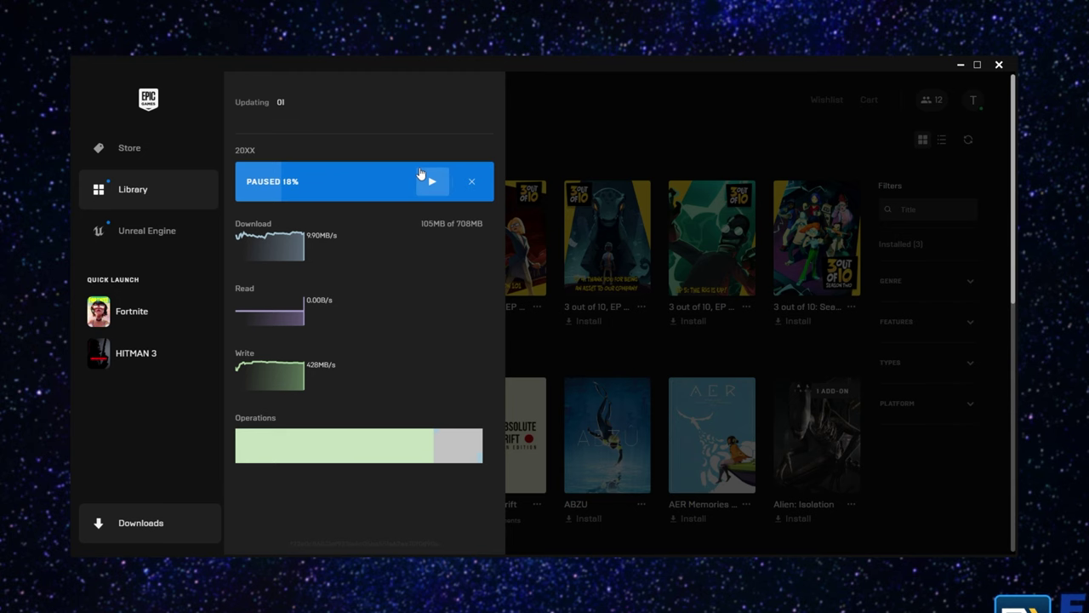
{"action": "left_click", "coordinate": [1000, 66]}
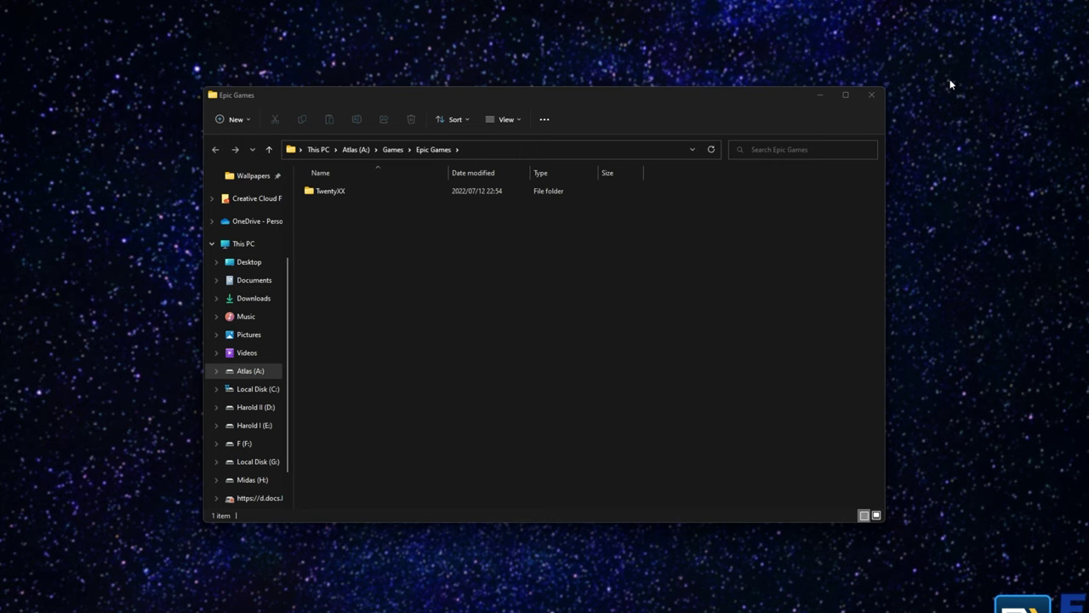
Separate the two Epic Games folder windows and rename TwentyXX1234 on the E: drive to TwentyXX
{"action": "left_click", "coordinate": [406, 98]}
{"action": "left_click_drag", "start_coordinate": [406, 93], "coordinate": [640, 181]}
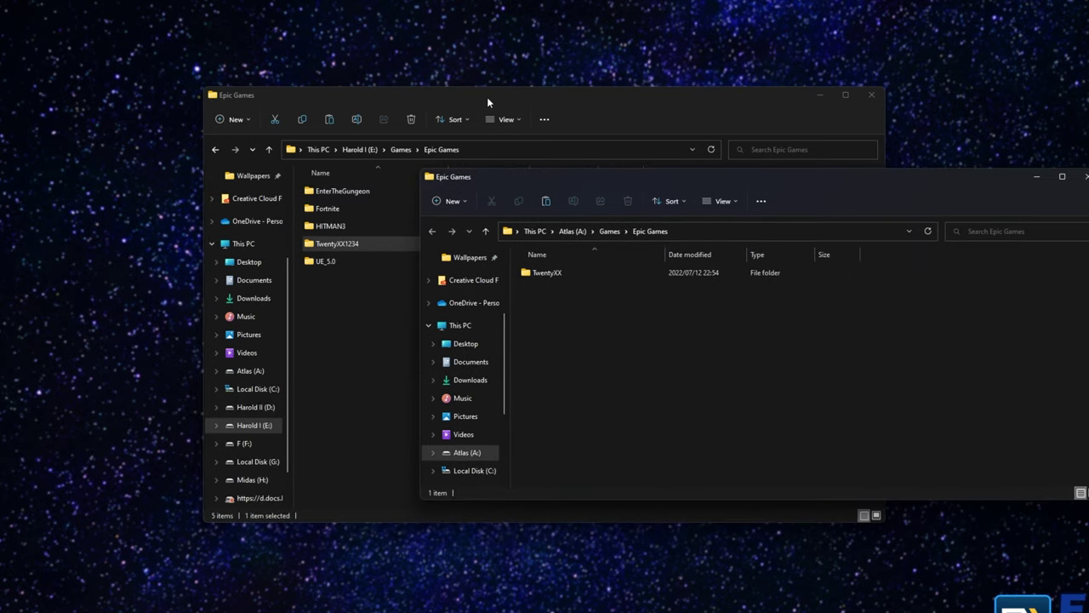
{"action": "left_click_drag", "start_coordinate": [488, 102], "coordinate": [370, 103]}
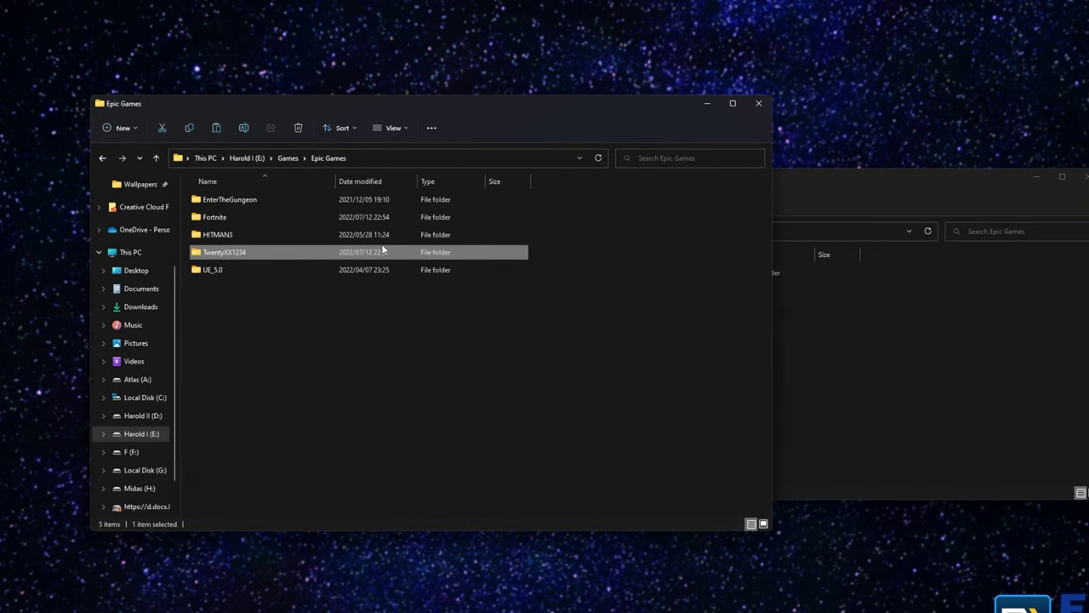
{"action": "left_click", "coordinate": [250, 252]}
{"action": "left_click_drag", "start_coordinate": [246, 252], "coordinate": [231, 252]}
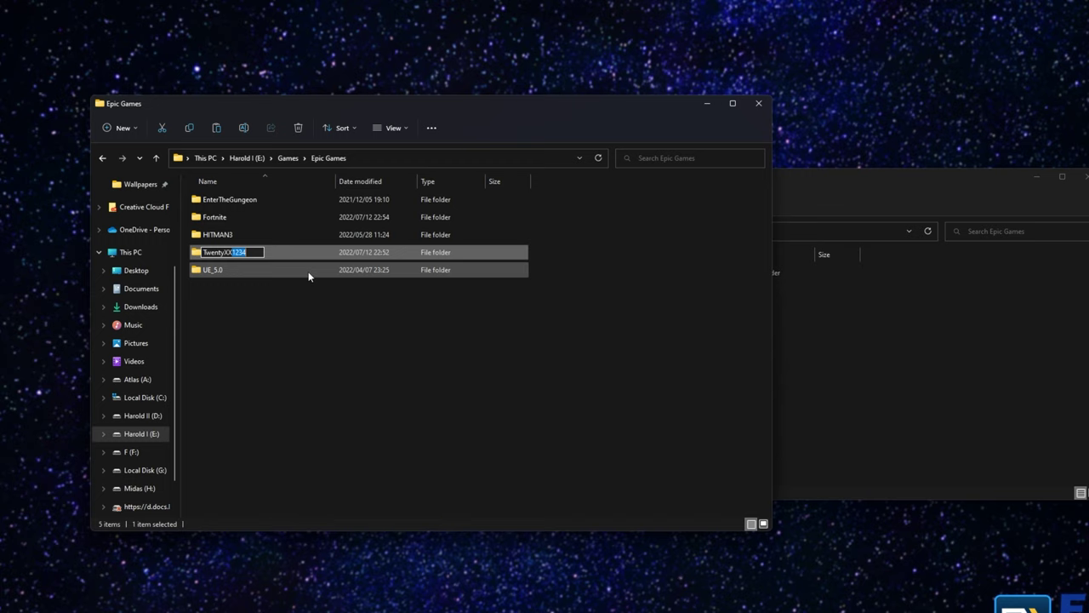
{"action": "key", "text": "BackSpace"}
{"action": "key", "text": "Return"}
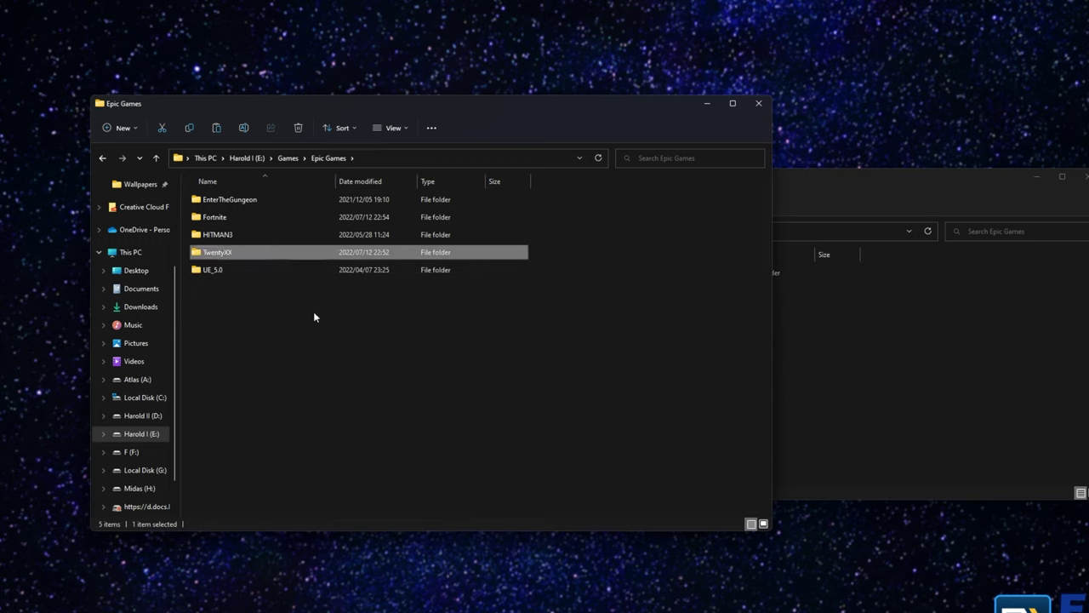
Move the TwentyXX folder from E:\Games\Epic Games to A:\Games\Epic Games, permanently deleting the partial TwentyXX folder there before pasting
{"action": "right_click", "coordinate": [289, 257]}
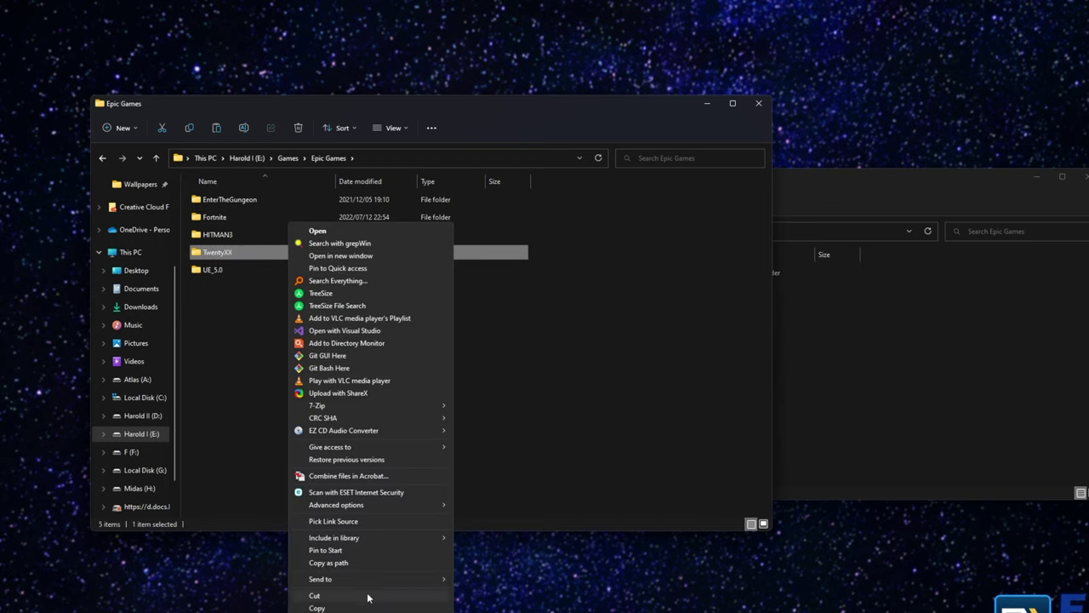
{"action": "left_click", "coordinate": [367, 596]}
{"action": "left_click_drag", "start_coordinate": [880, 191], "coordinate": [663, 161]}
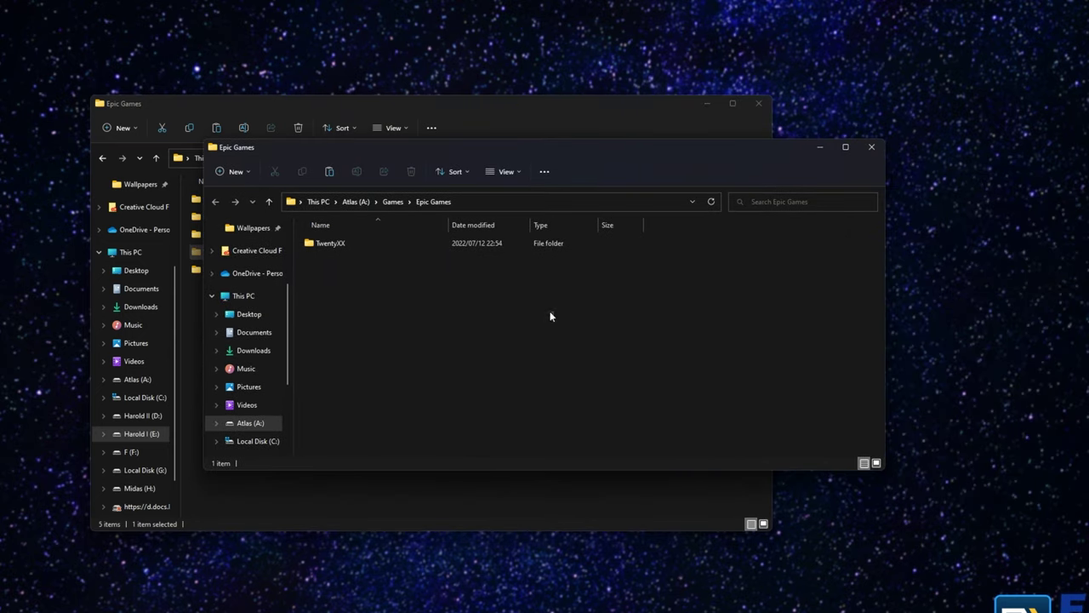
{"action": "key", "text": "ctrl+a"}
{"action": "key", "text": "shift+Delete"}
{"action": "key", "text": "Return"}
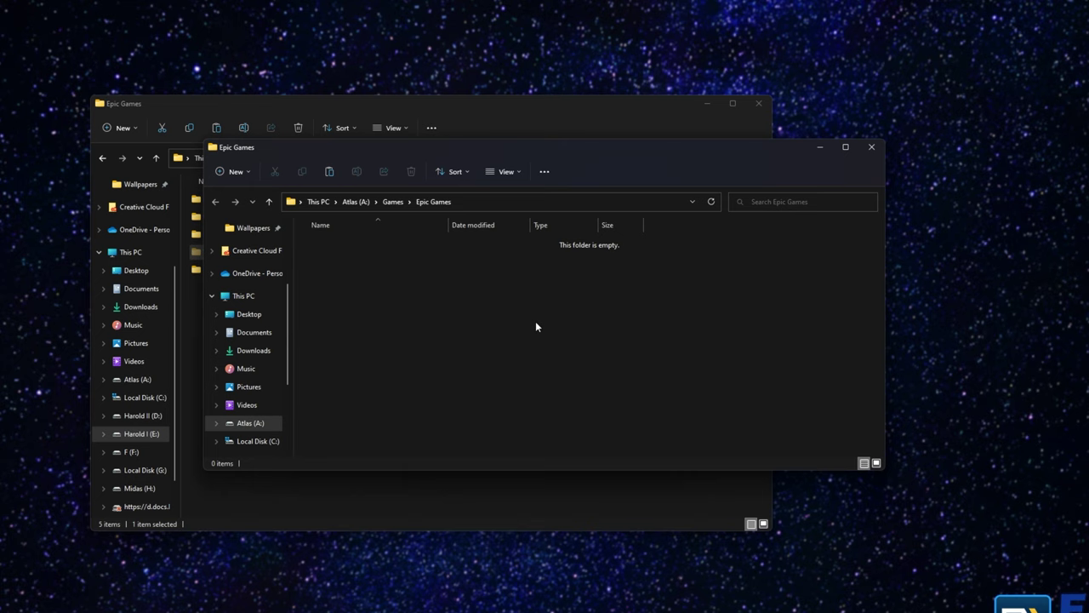
{"action": "key", "text": "ctrl+v"}
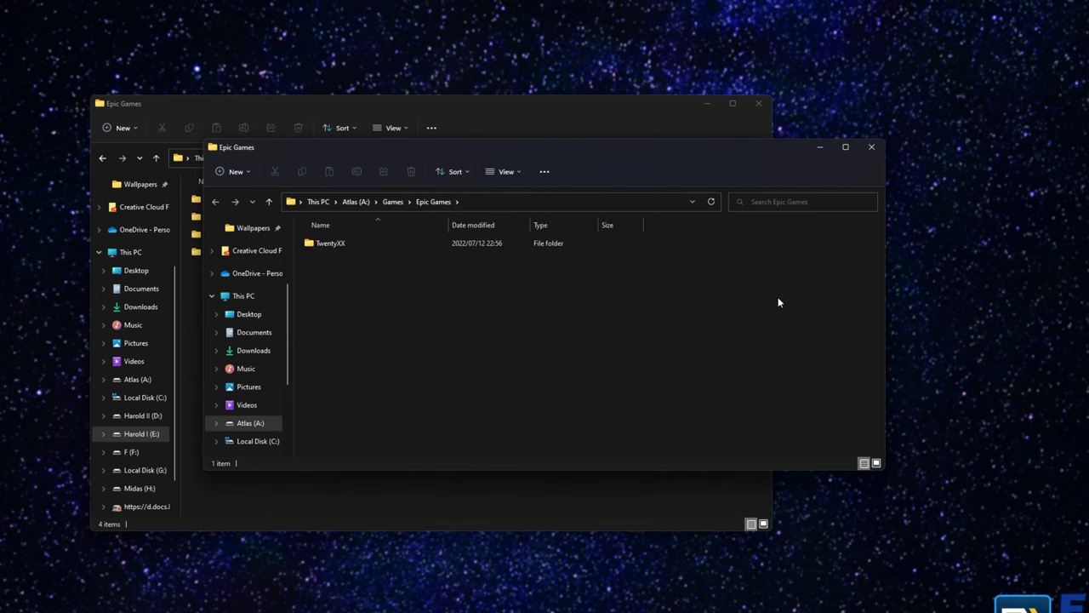
{"action": "left_click", "coordinate": [708, 103]}
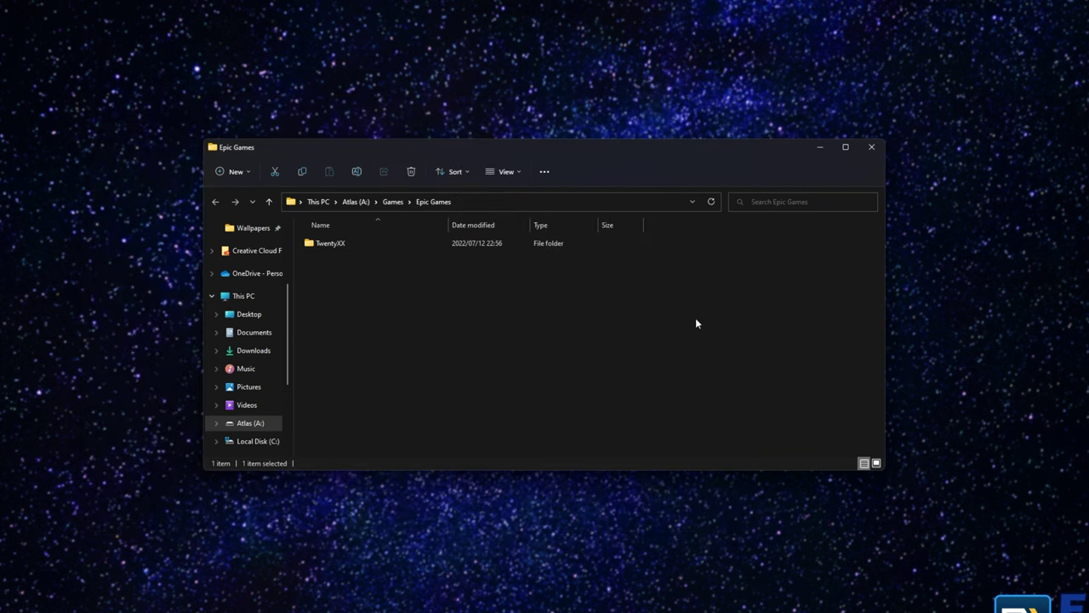
{"action": "left_click", "coordinate": [696, 320]}
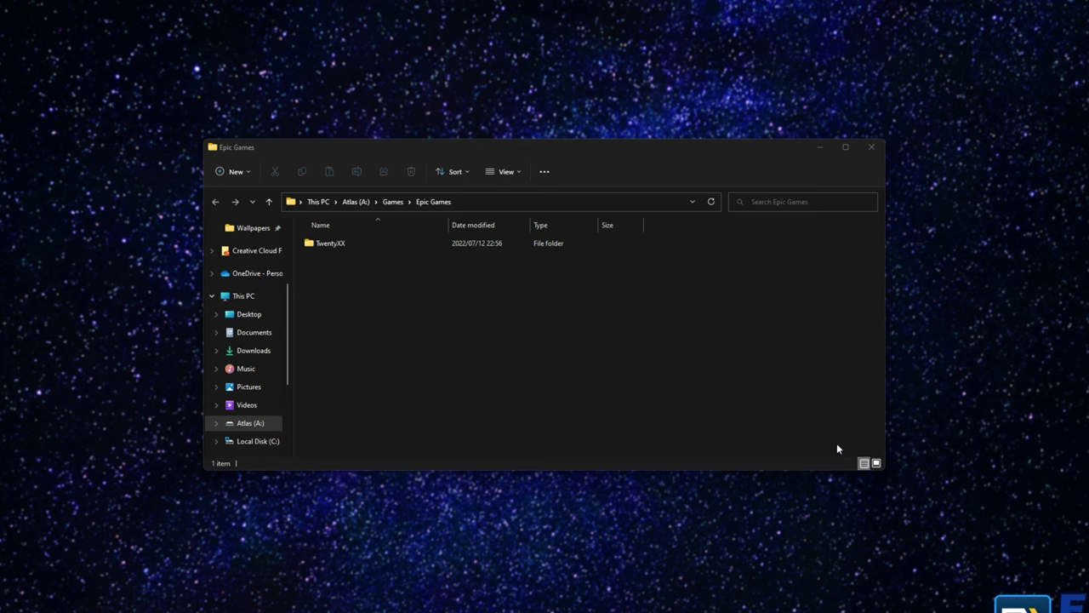
Reopen the Epic Games Launcher and show the game library
{"action": "key", "text": "super"}
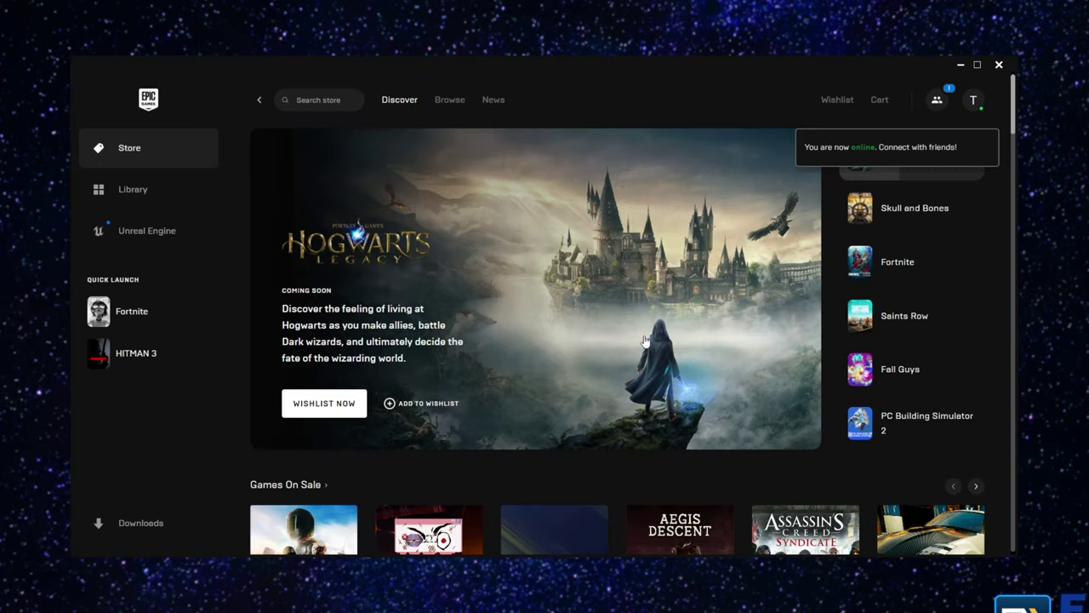
{"action": "left_click", "coordinate": [118, 197]}
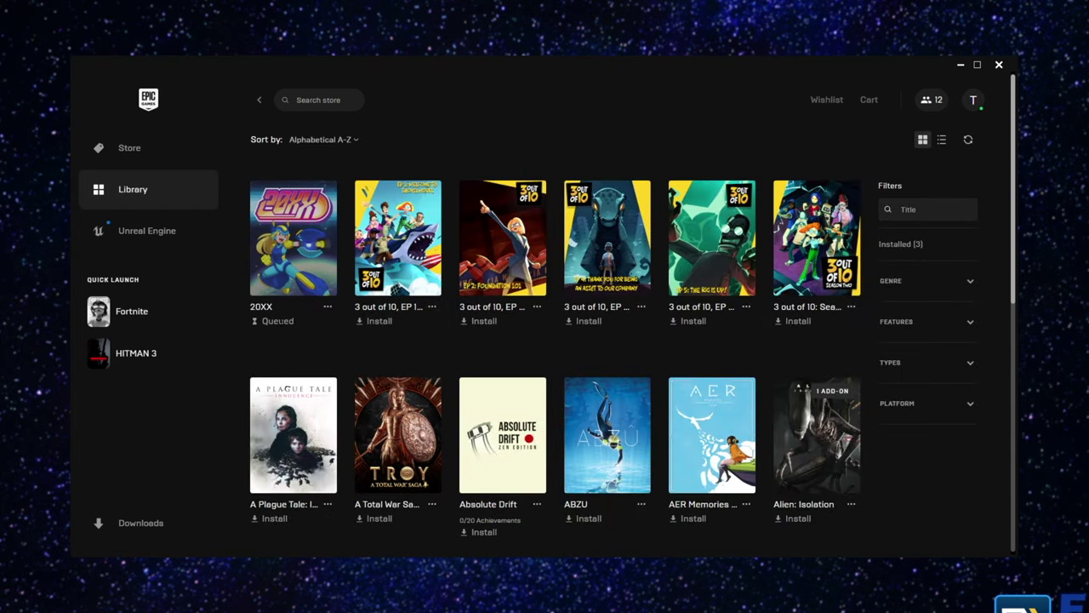
Cancel the paused Fortnite update in the downloads so the queued 20XX installation can finish, and close the Epic Games Launcher
{"action": "left_click", "coordinate": [161, 523]}
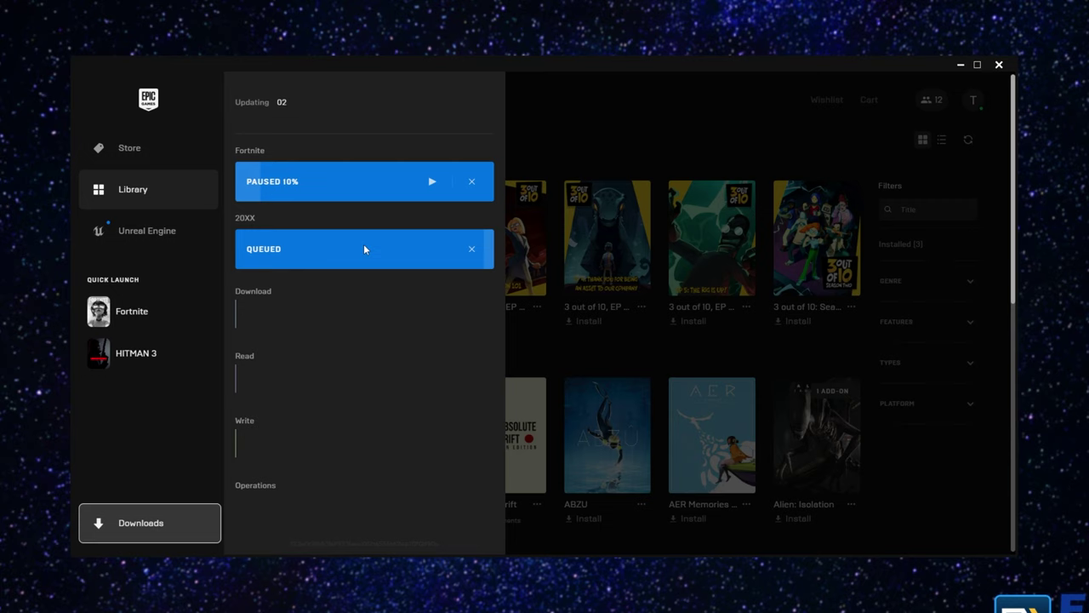
{"action": "left_click", "coordinate": [471, 181]}
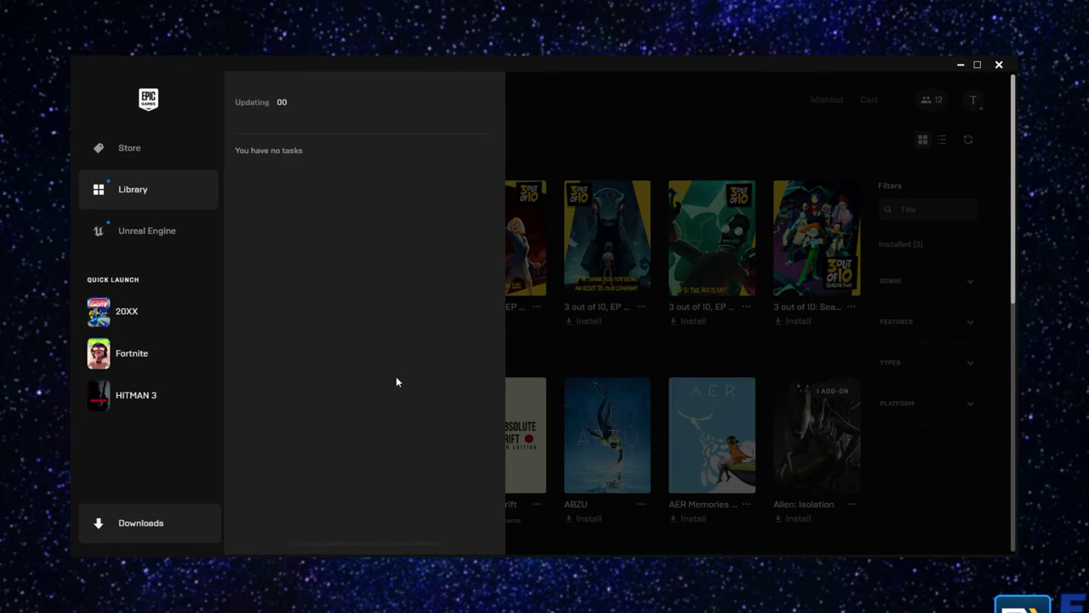
{"action": "left_click", "coordinate": [601, 313]}
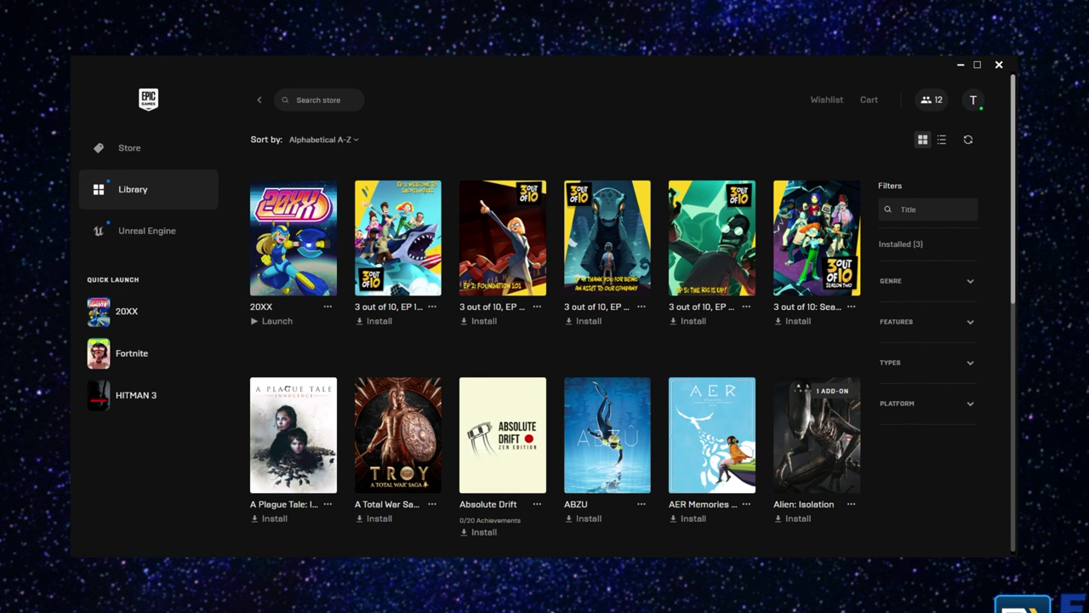
{"action": "left_click", "coordinate": [999, 64]}
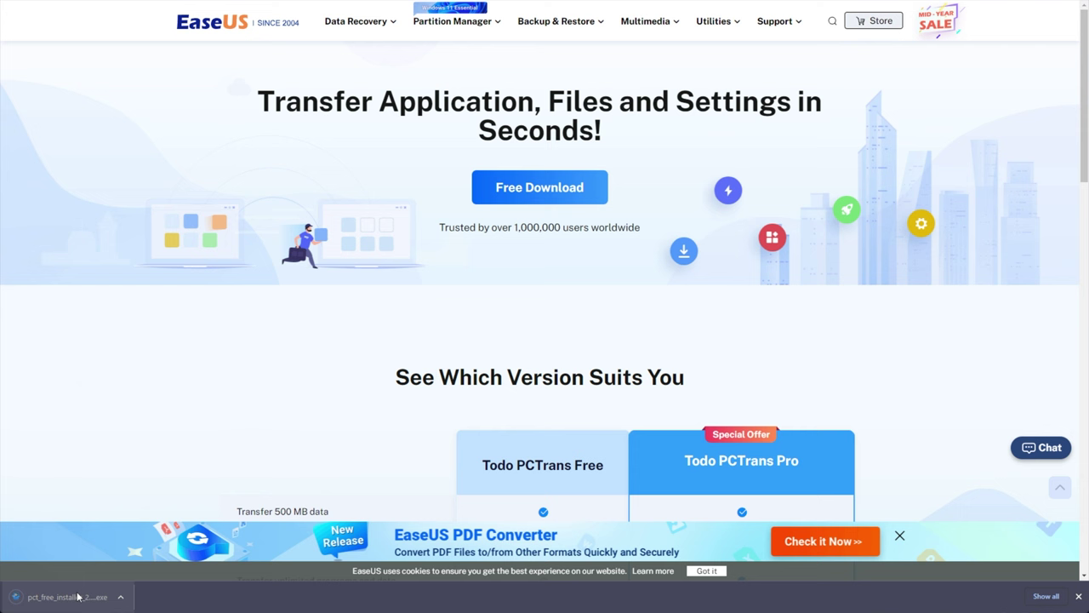
Run the downloaded pct_free installer, reveal the custom install options, install EaseUS Todo PCTrans in English to the default path, and start it
{"action": "left_click", "coordinate": [77, 597]}
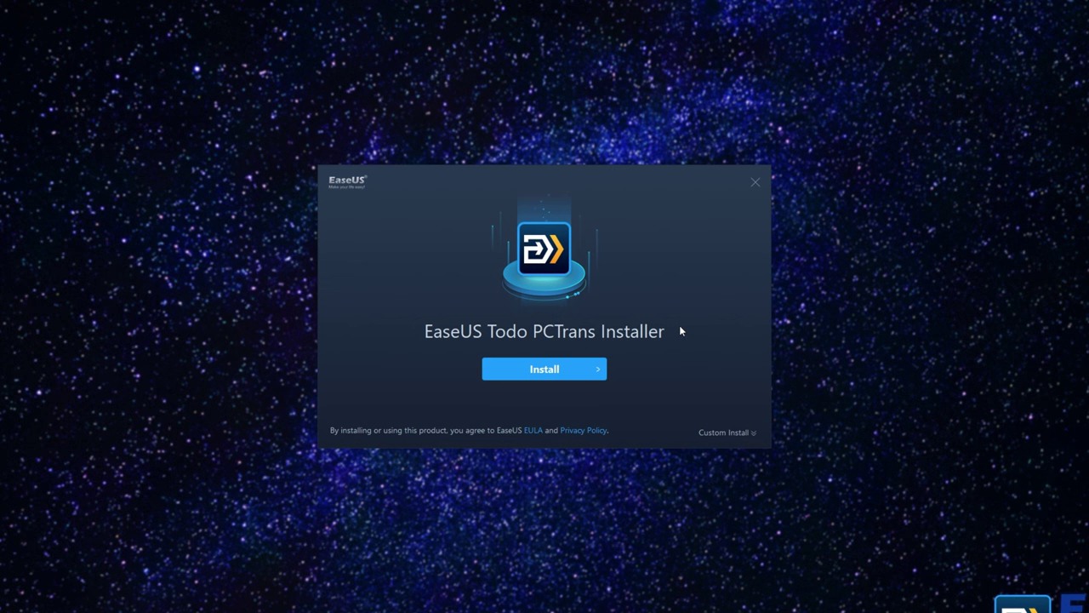
{"action": "left_click", "coordinate": [739, 436]}
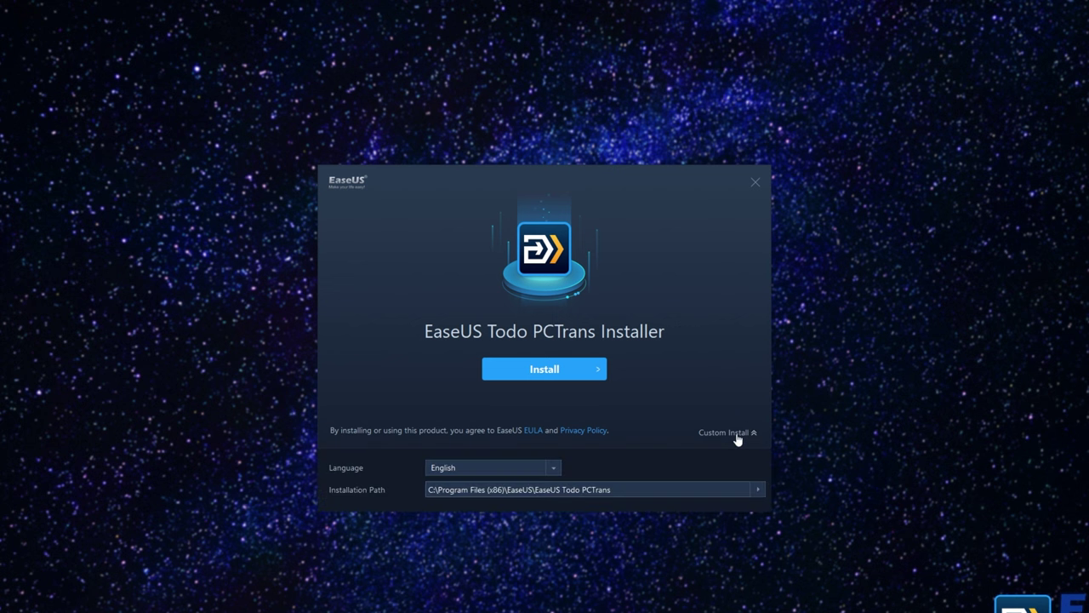
{"action": "left_click", "coordinate": [555, 339]}
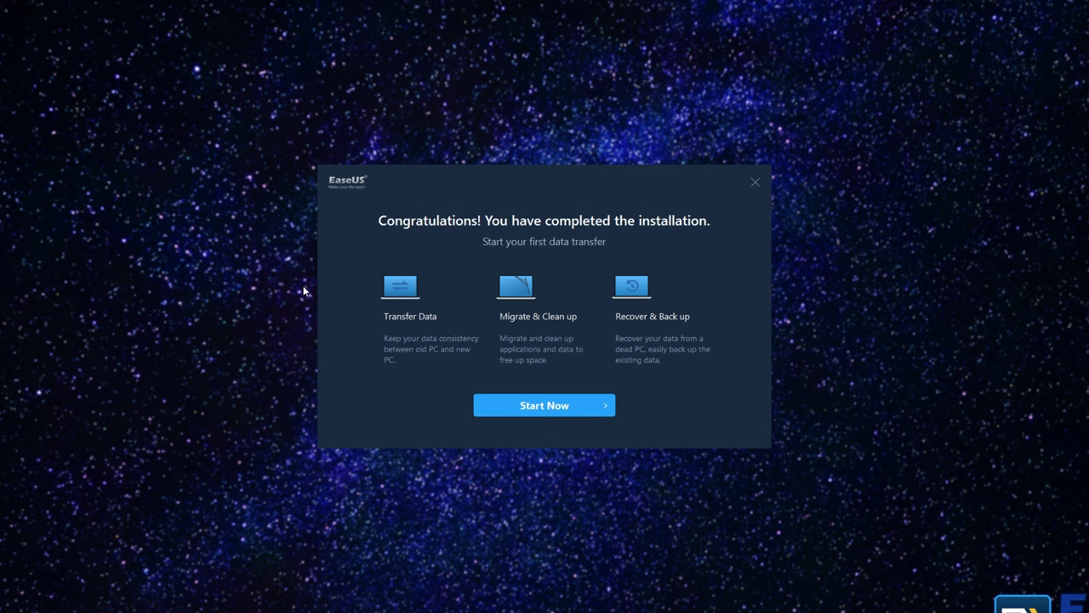
{"action": "left_click", "coordinate": [538, 412]}
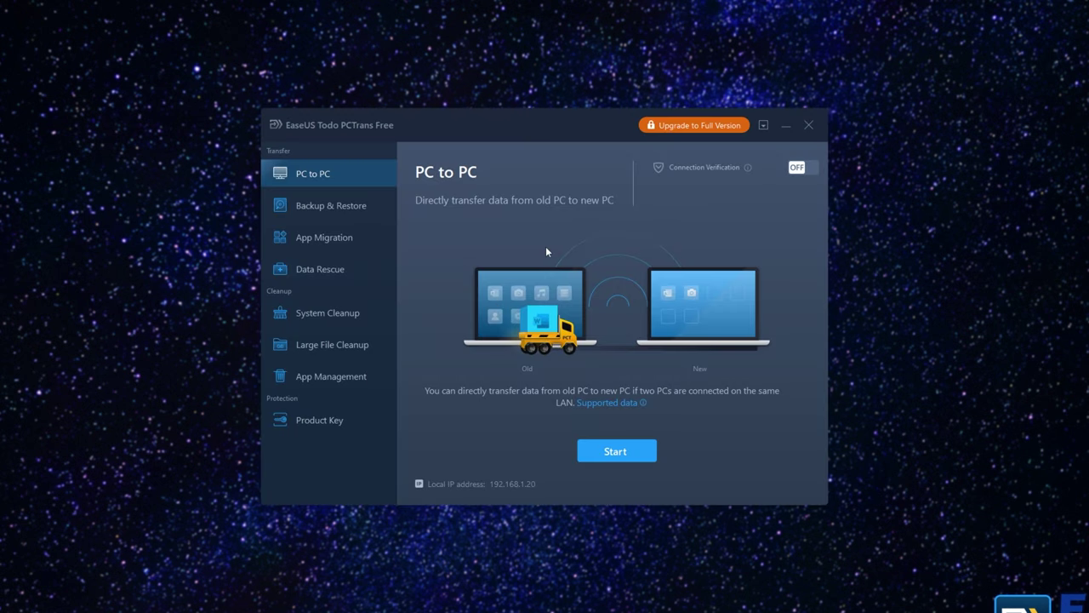
Start App Migration and list the applications installed on the Atlas (A:) drive
{"action": "left_click", "coordinate": [317, 241]}
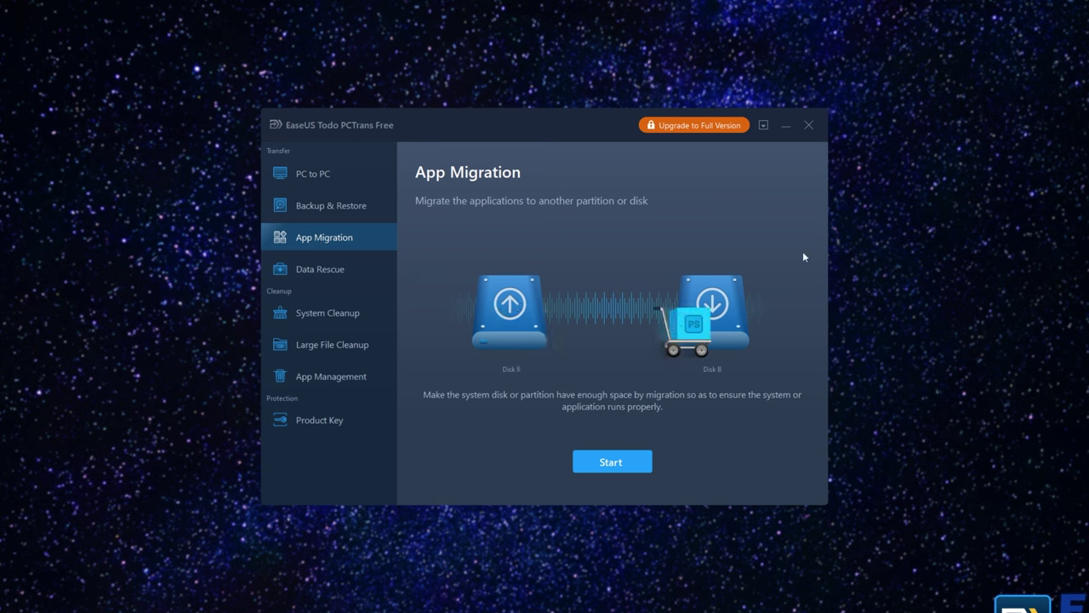
{"action": "left_click", "coordinate": [611, 461]}
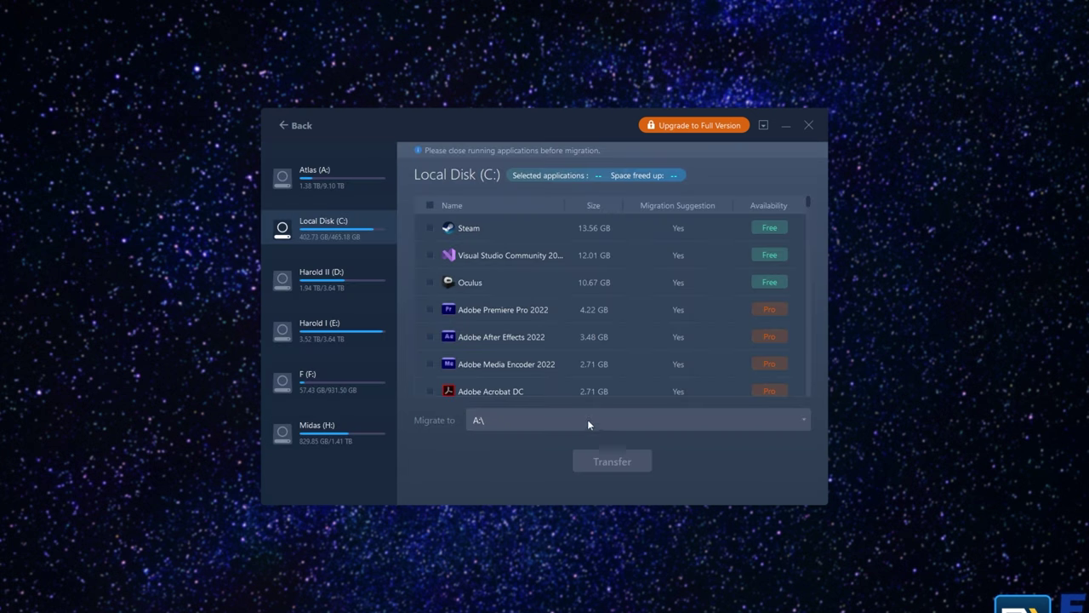
{"action": "left_click", "coordinate": [358, 175]}
{"action": "left_click", "coordinate": [357, 232]}
{"action": "left_click", "coordinate": [346, 176]}
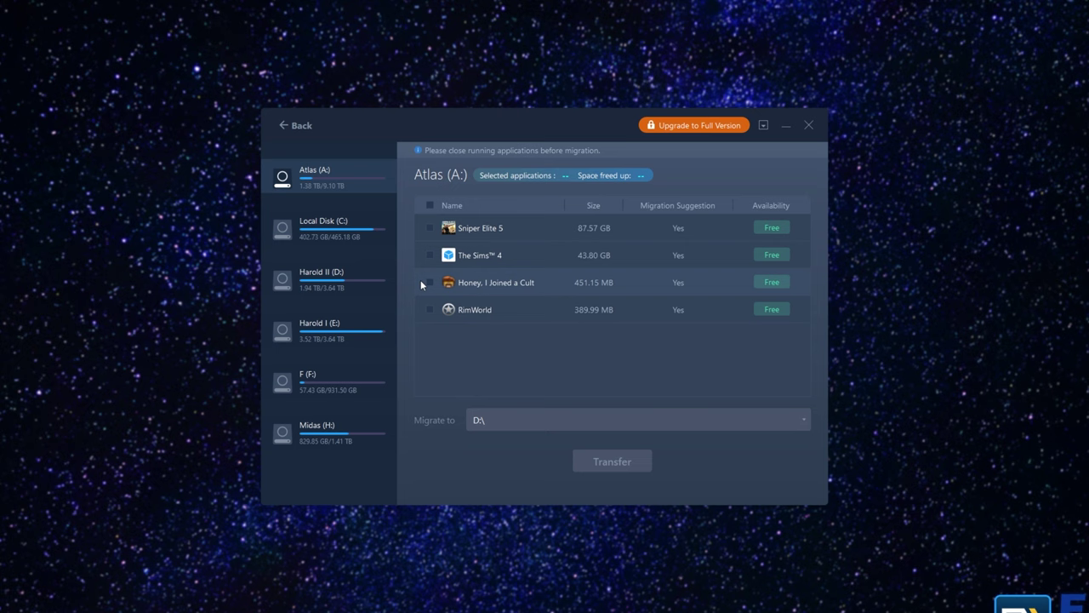
Select RimWorld on the A: drive and transfer it with E:\ as the migration destination
{"action": "left_click", "coordinate": [429, 309]}
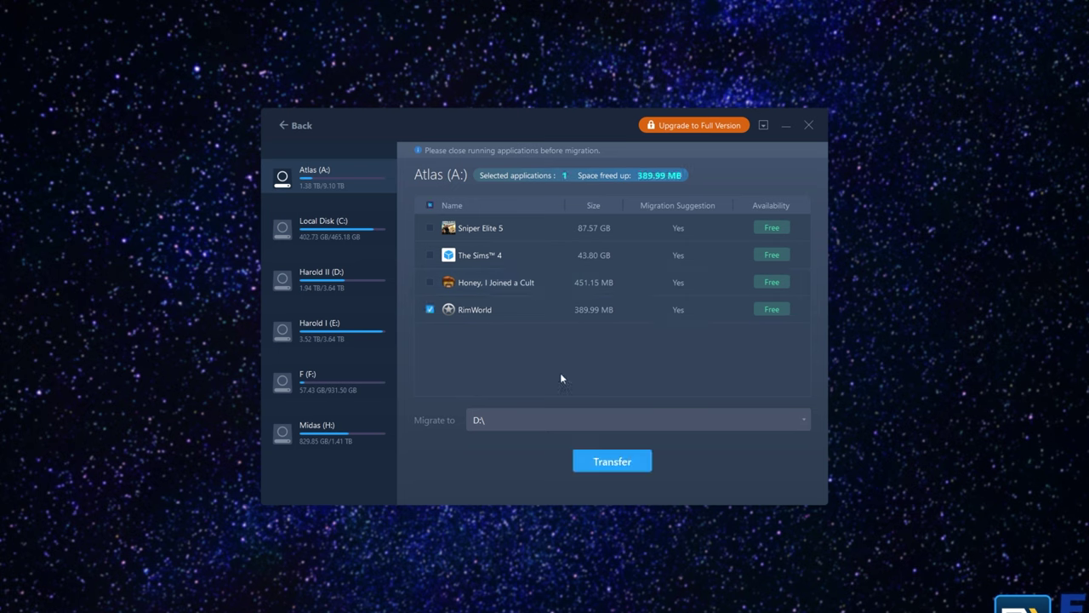
{"action": "left_click", "coordinate": [534, 423]}
{"action": "scroll", "coordinate": [542, 472], "scroll_direction": "down", "scroll_amount": 1}
{"action": "scroll", "coordinate": [541, 470], "scroll_direction": "up", "scroll_amount": 1}
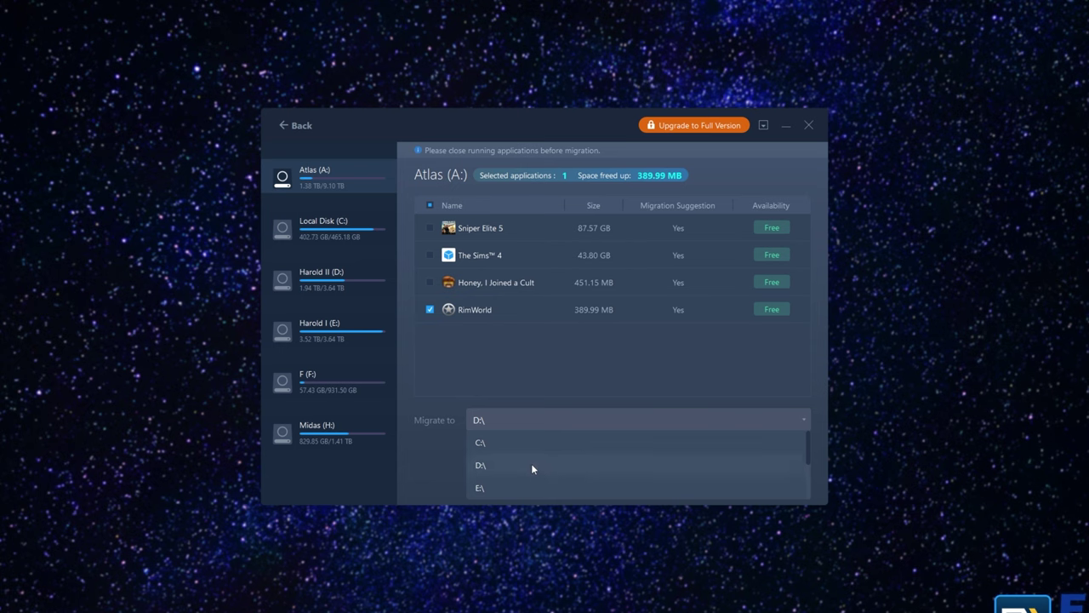
{"action": "left_click", "coordinate": [512, 489]}
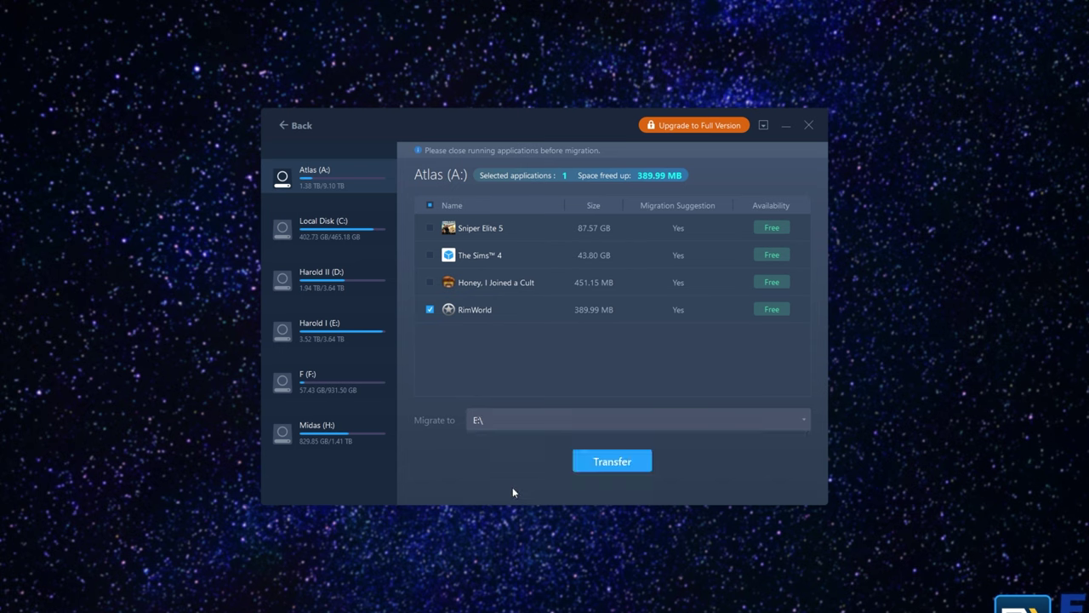
{"action": "left_click", "coordinate": [613, 461]}
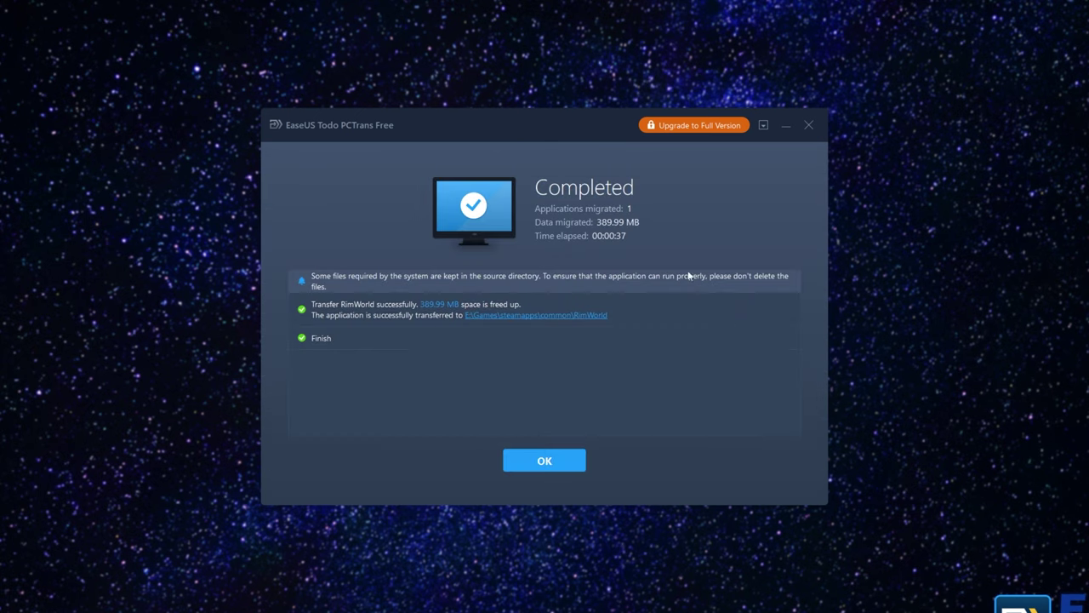
Open the migrated RimWorld folder from the transfer report, and close the report, postponing the restart and dismissing the rating request
{"action": "left_click", "coordinate": [508, 318]}
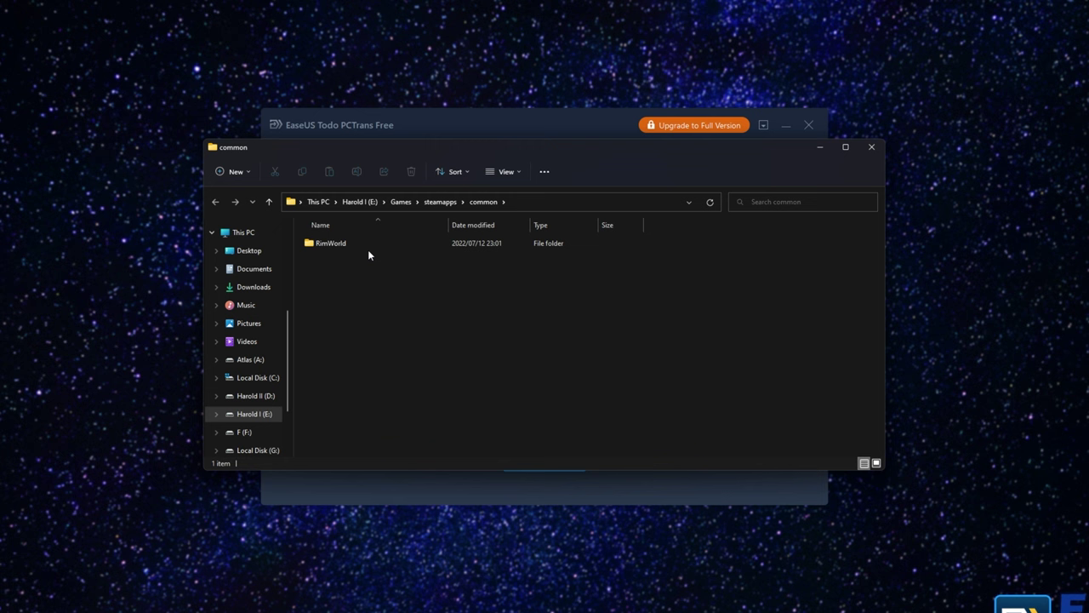
{"action": "double_click", "coordinate": [366, 246]}
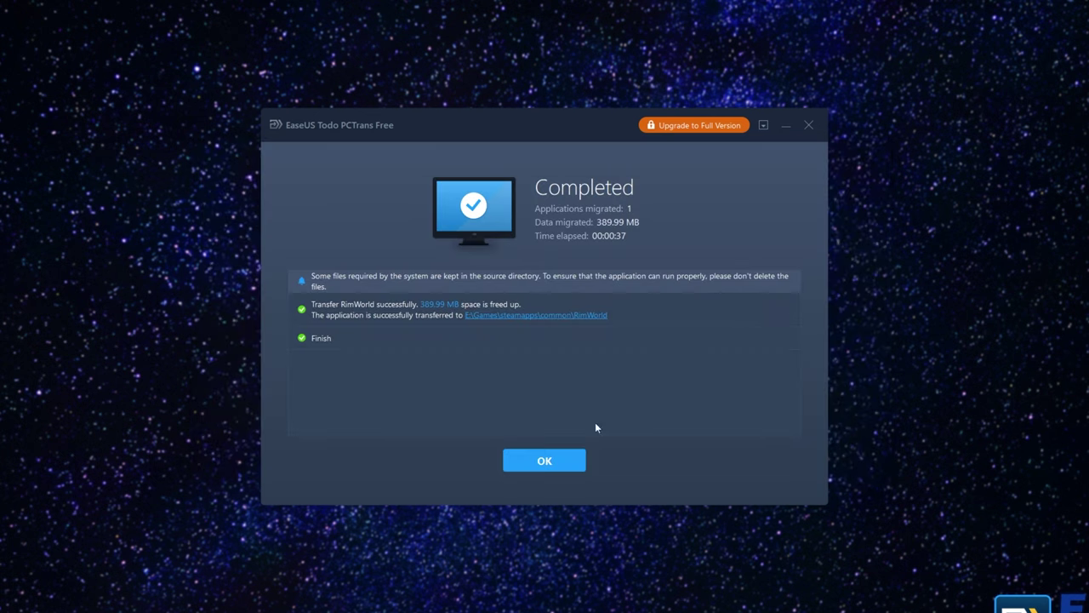
{"action": "left_click", "coordinate": [570, 459]}
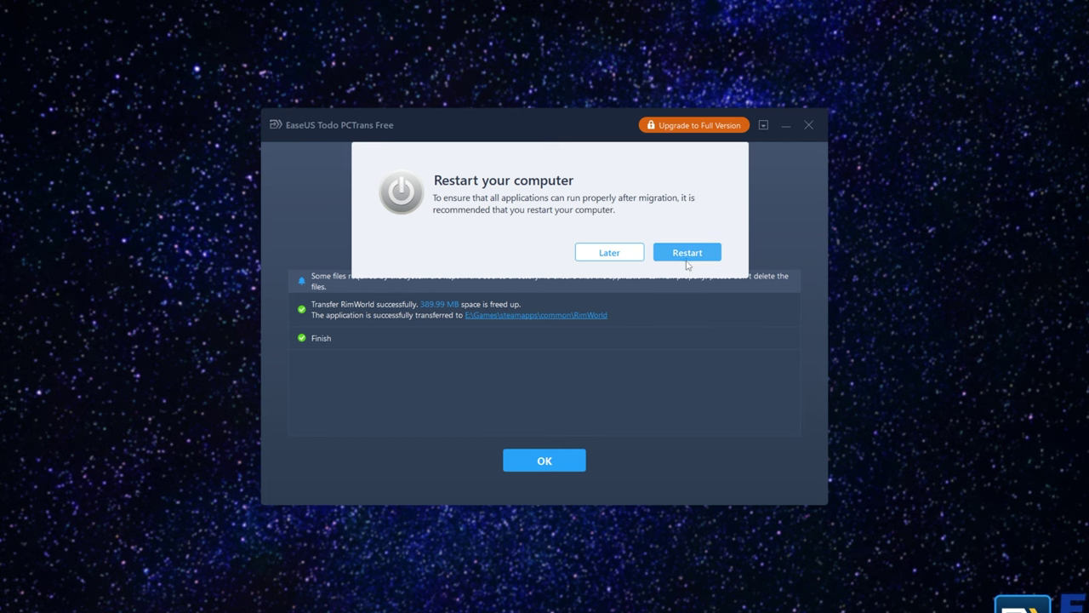
{"action": "left_click", "coordinate": [598, 252]}
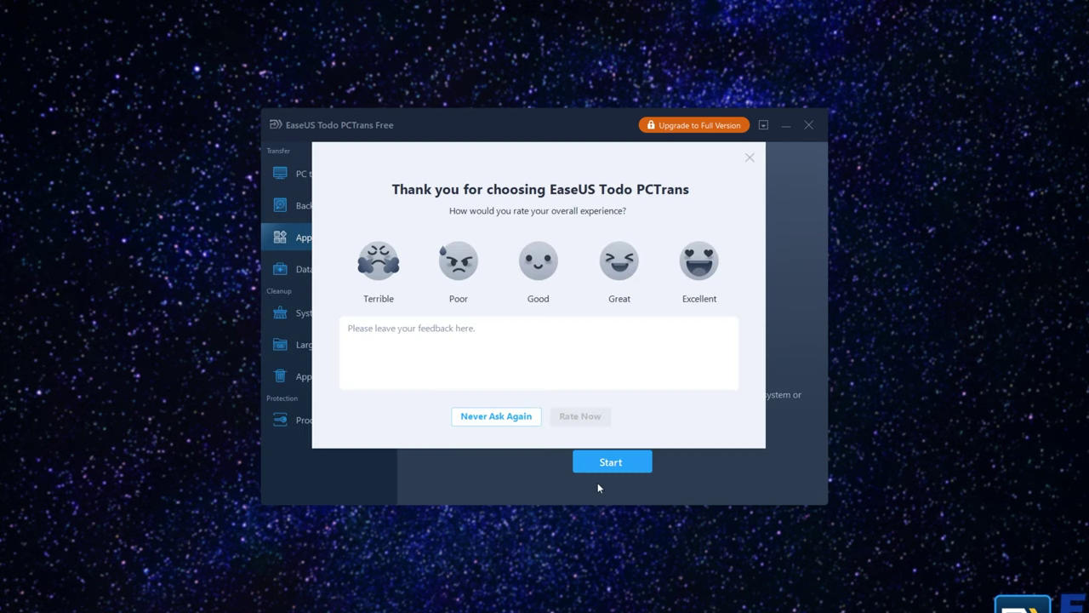
{"action": "left_click", "coordinate": [750, 157]}
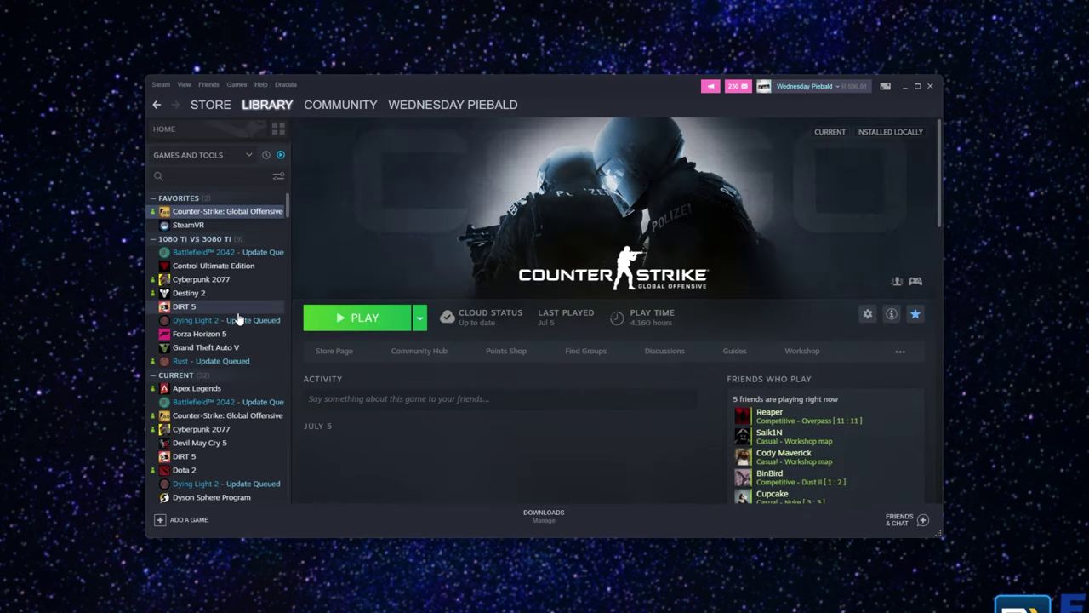
Search the Steam library for rimworld and launch RimWorld, continuing despite the session on another computer
{"action": "left_click", "coordinate": [168, 176]}
{"action": "type", "text": "r"}
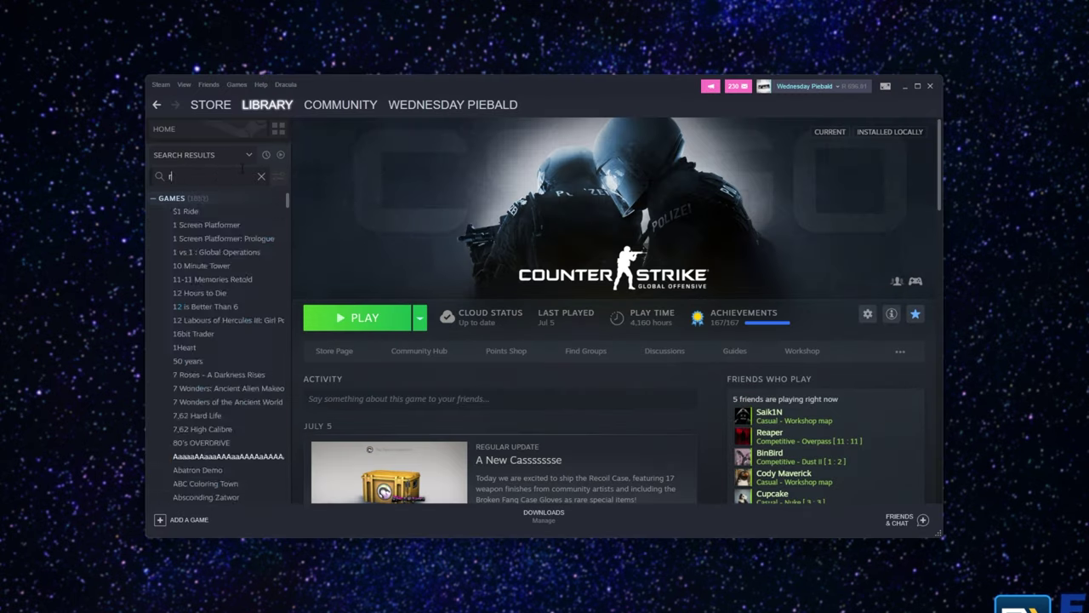
{"action": "type", "text": "imworld"}
{"action": "left_click", "coordinate": [189, 211]}
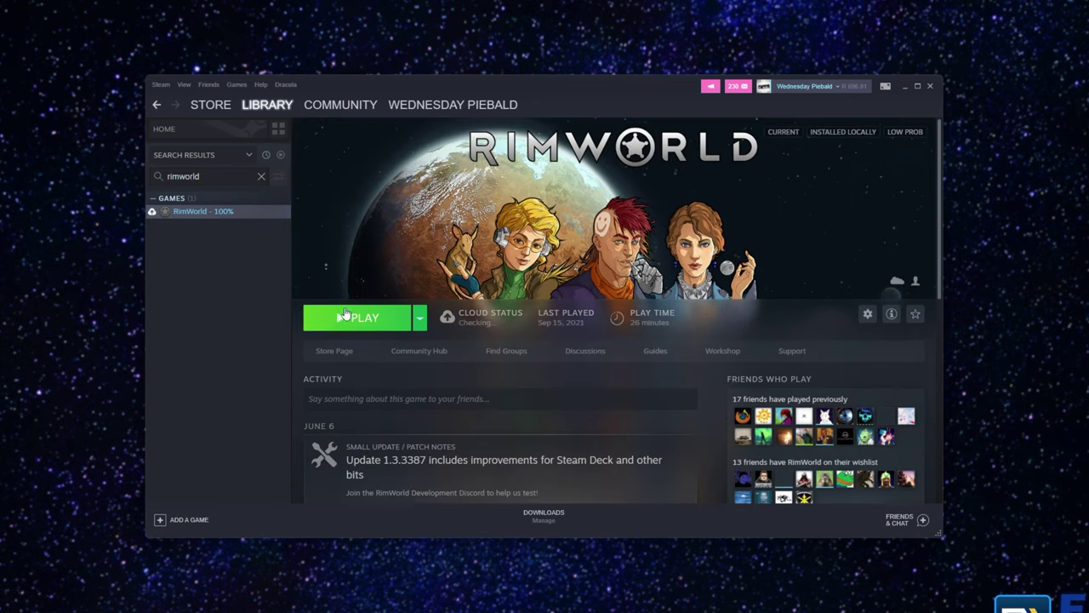
{"action": "left_click", "coordinate": [357, 317]}
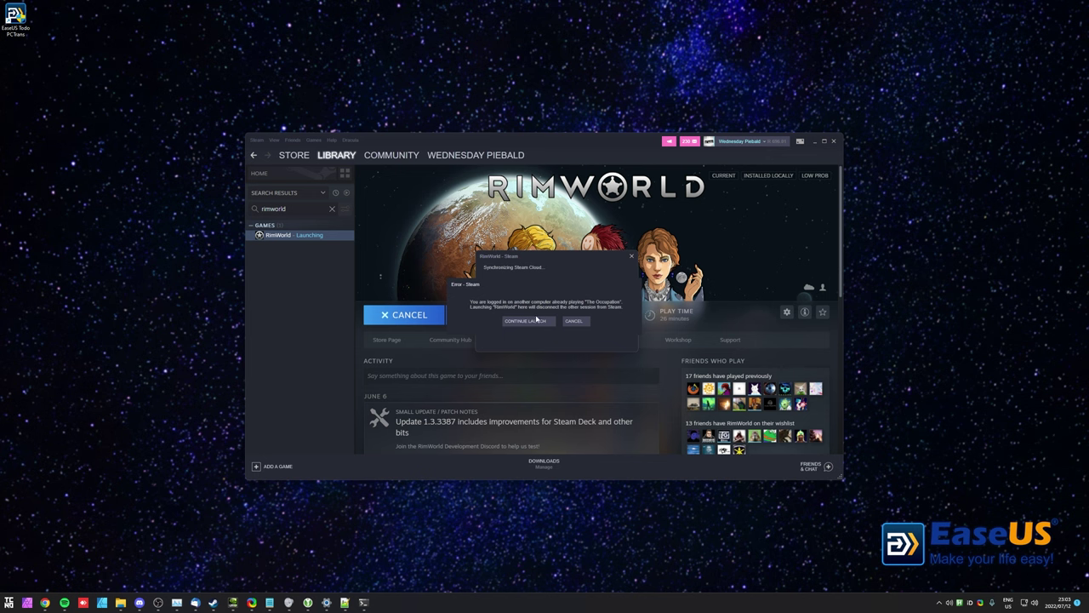
{"action": "left_click", "coordinate": [537, 320]}
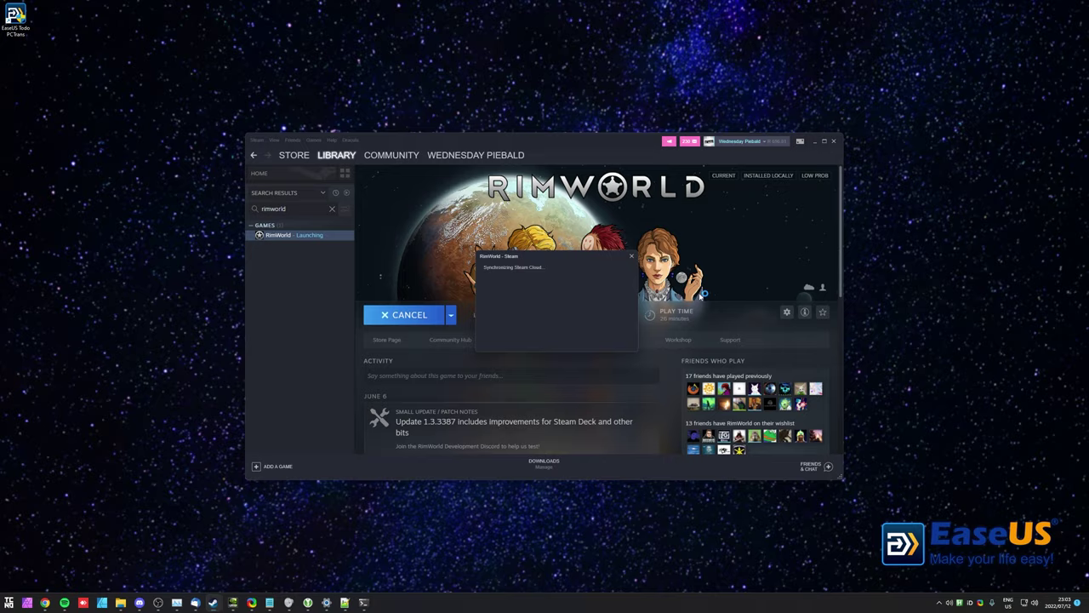